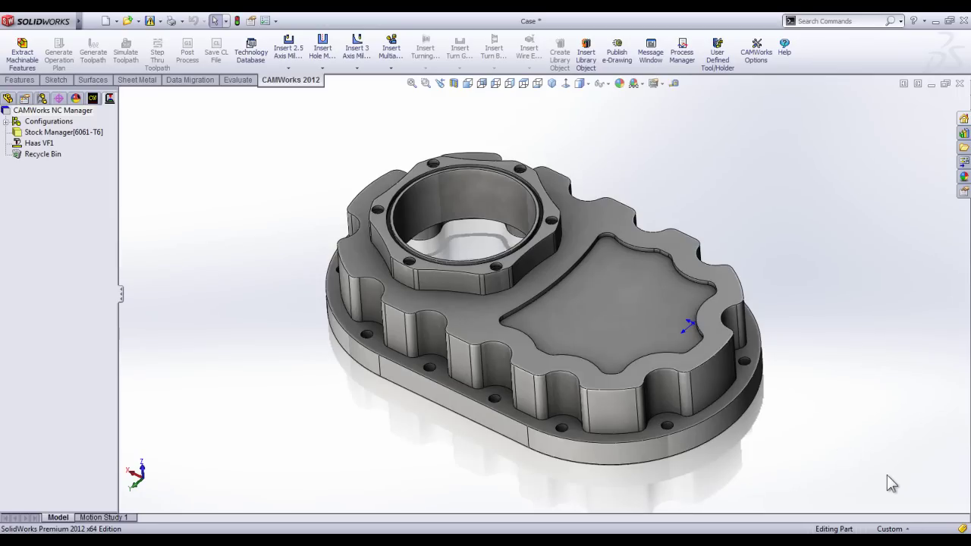
Check the large bore's diameter, and limit mill feature extraction to holes with a maximum diameter of 2 in, excluding non-hole and tapered features
left_click(440, 176)
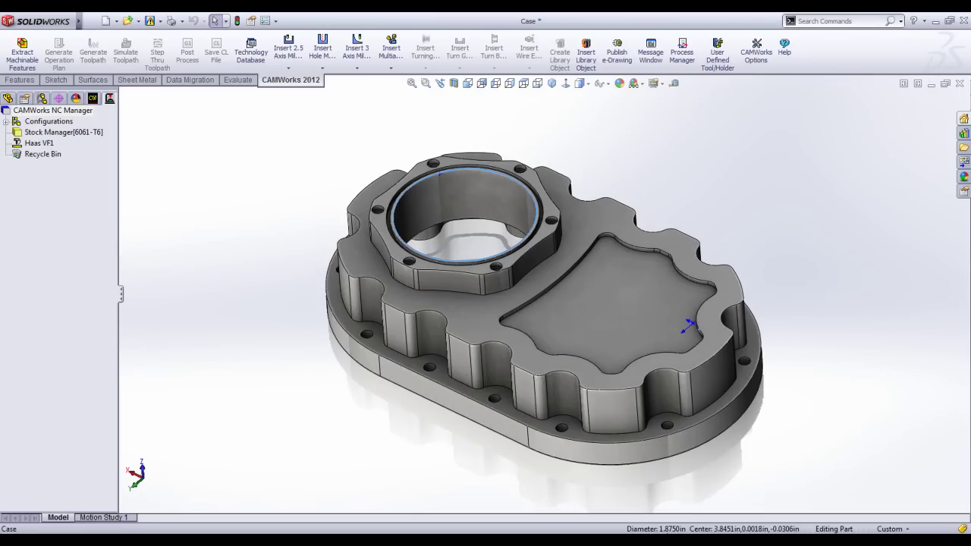
middle_click_drag(581, 397, 581, 386)
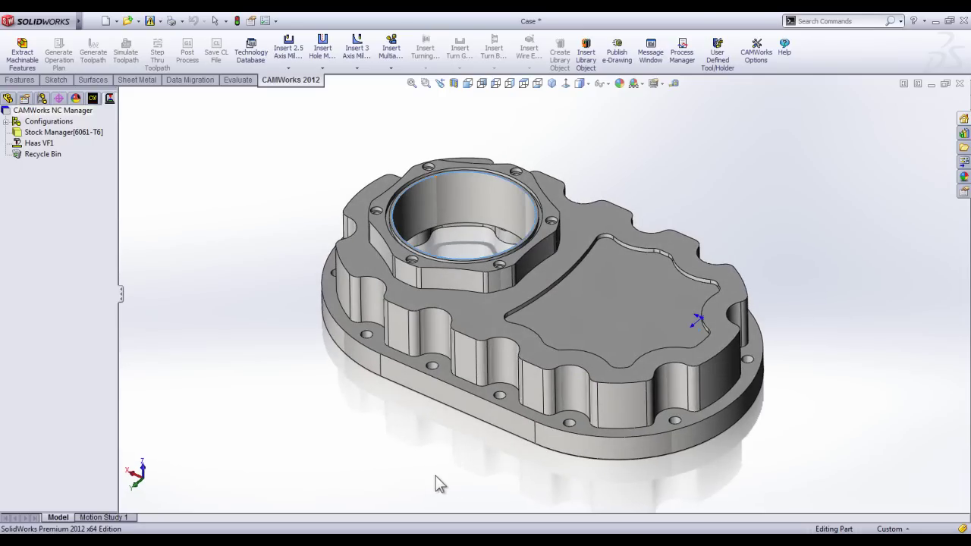
left_click(751, 59)
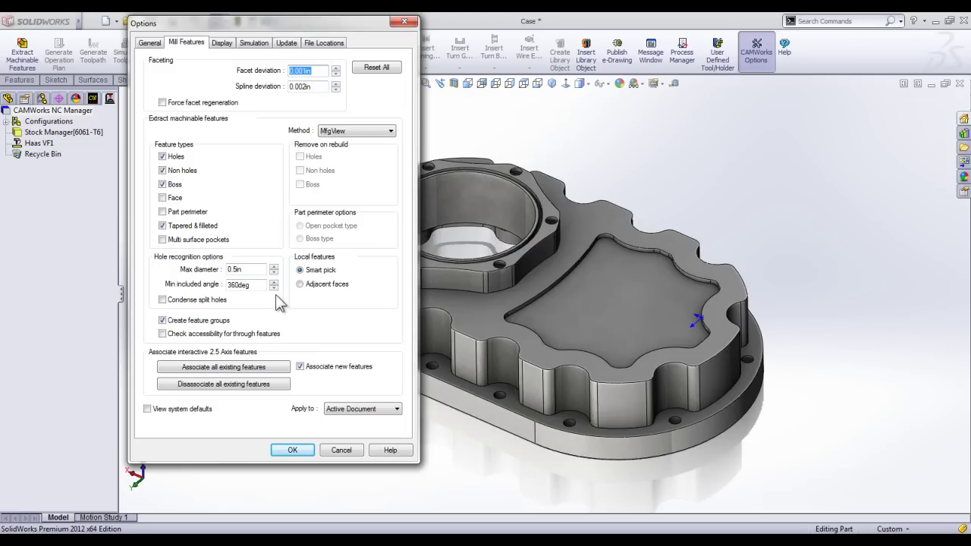
double_click(237, 269)
type("2")
left_click(165, 172)
left_click(173, 185)
left_click(167, 225)
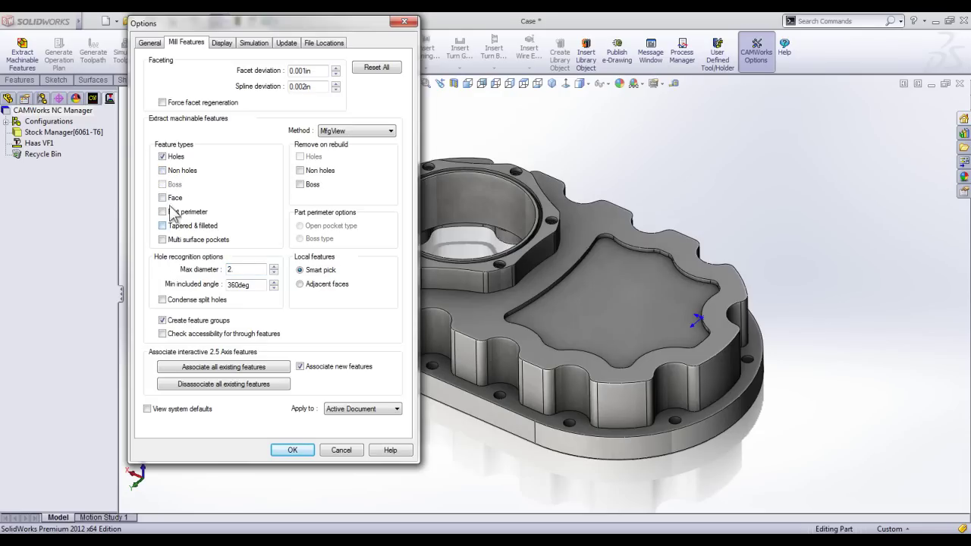
left_click(290, 450)
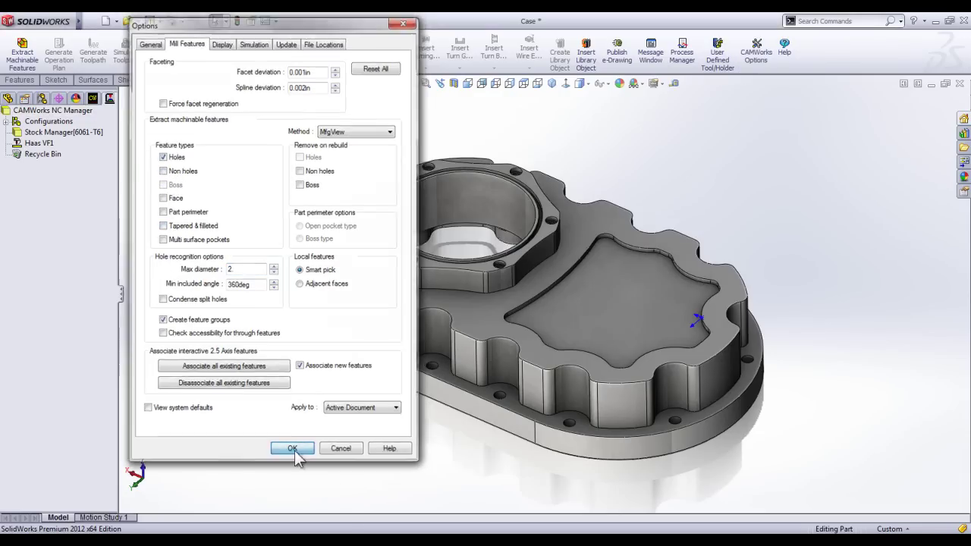
Extract the part's machinable features and generate the operation plan for Hole13, the large bore
left_click(17, 50)
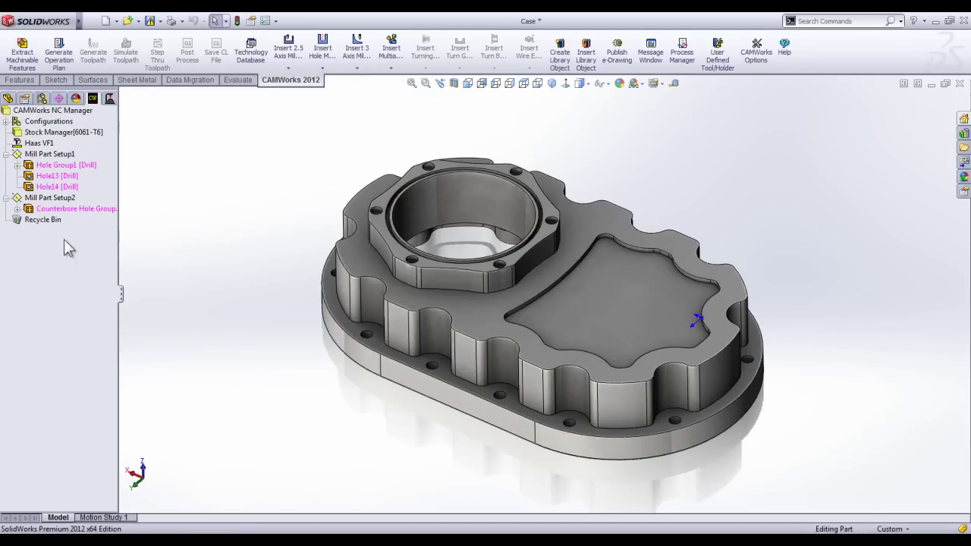
left_click(43, 177)
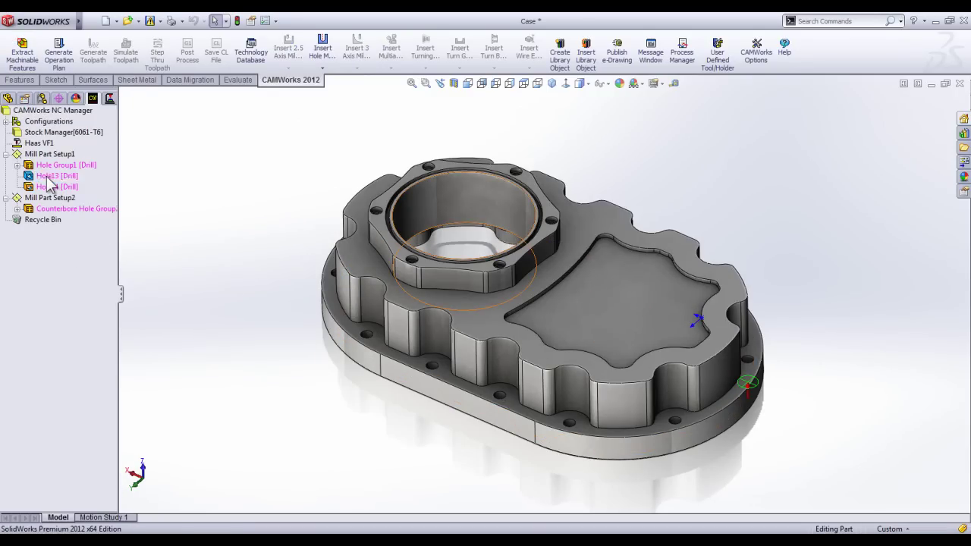
right_click(47, 179)
left_click(89, 199)
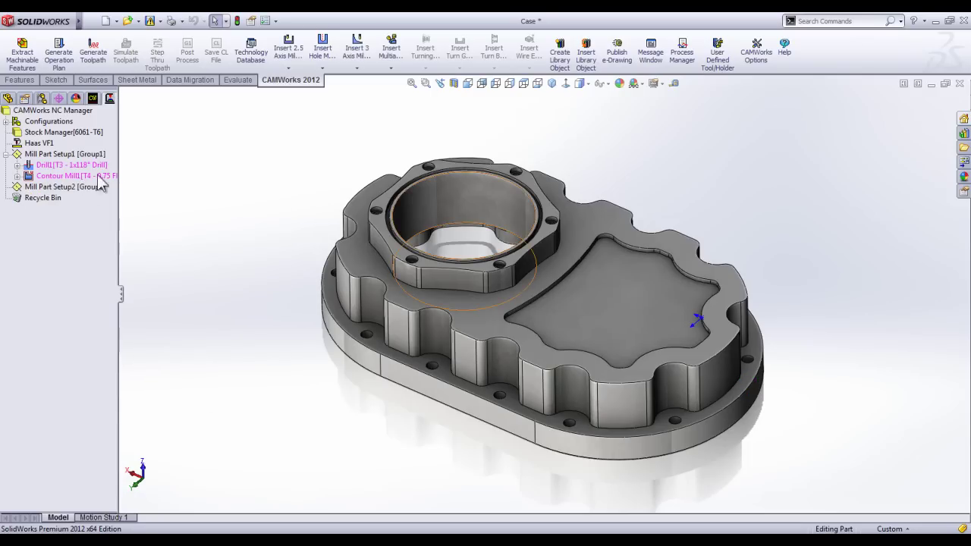
Review the drill and contour mill operations generated for the large bore, and return to the feature list
left_click(66, 166)
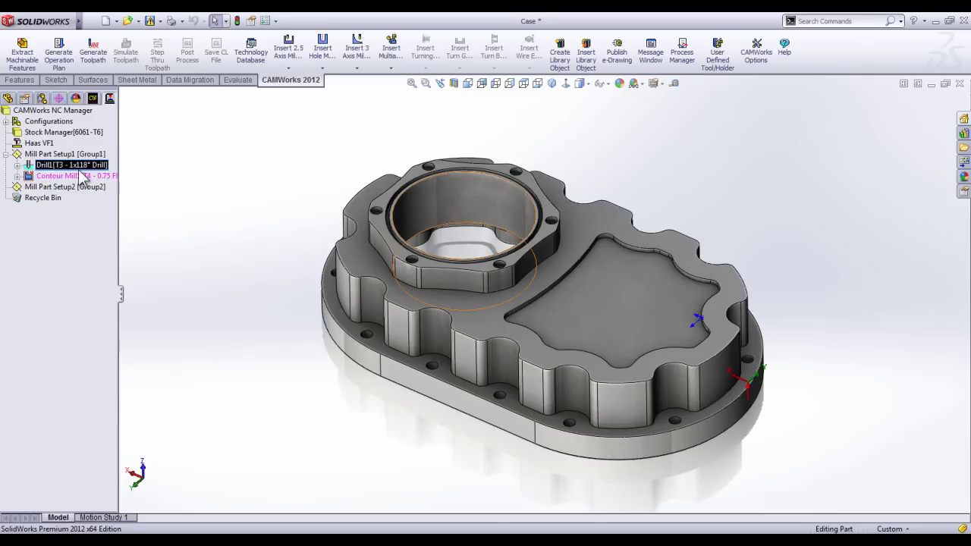
left_click(79, 176)
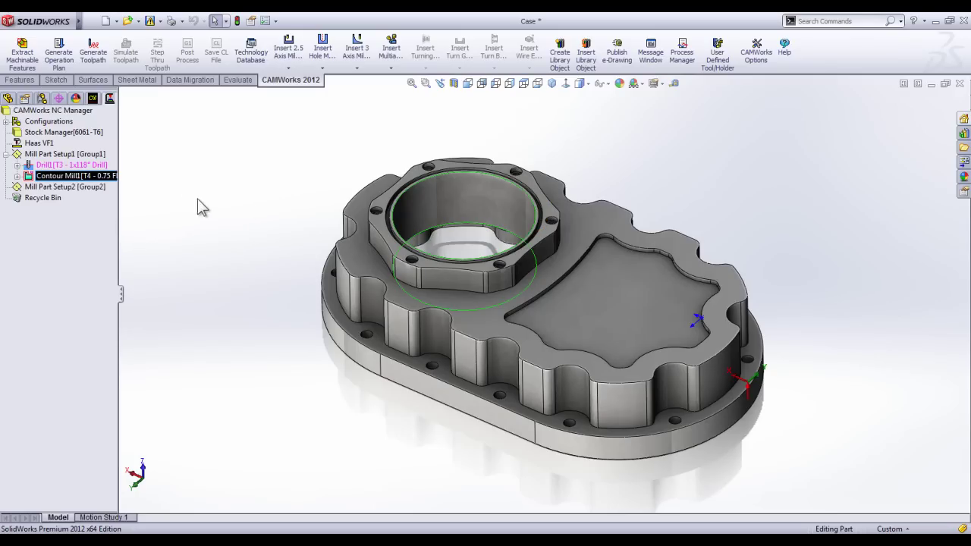
left_click(91, 100)
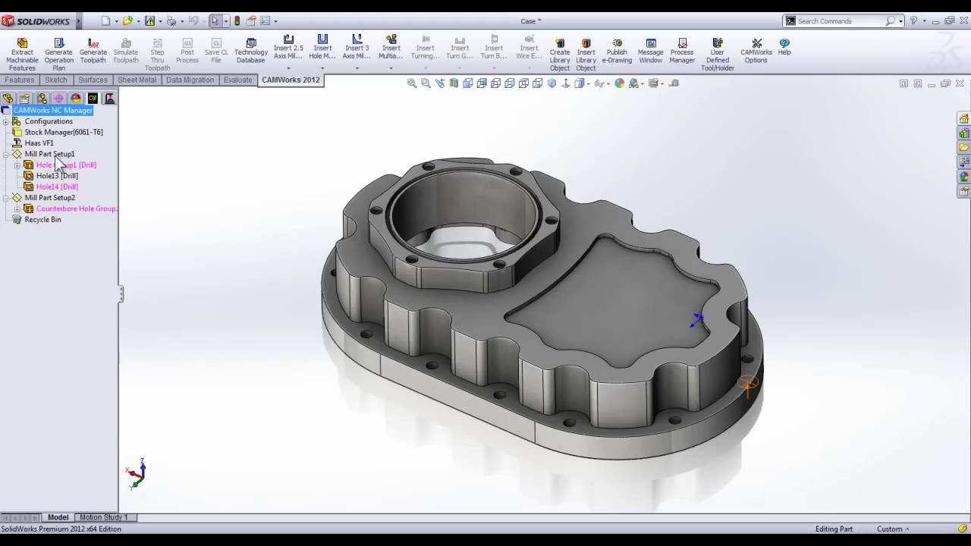
Delete Mill Part Setup1 with its dependent items and the counterbore hole group in Mill Part Setup2
right_click(57, 155)
left_click(105, 379)
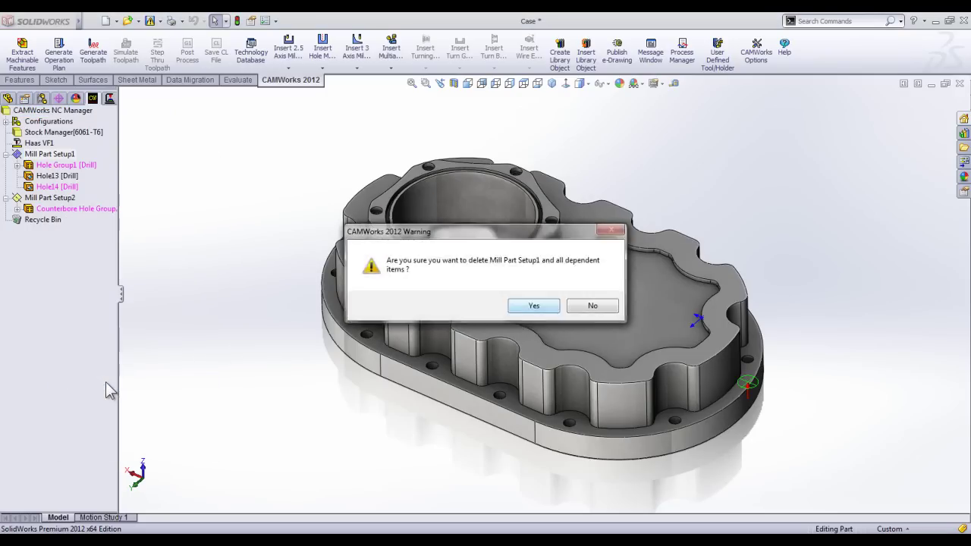
key("Return")
right_click(54, 165)
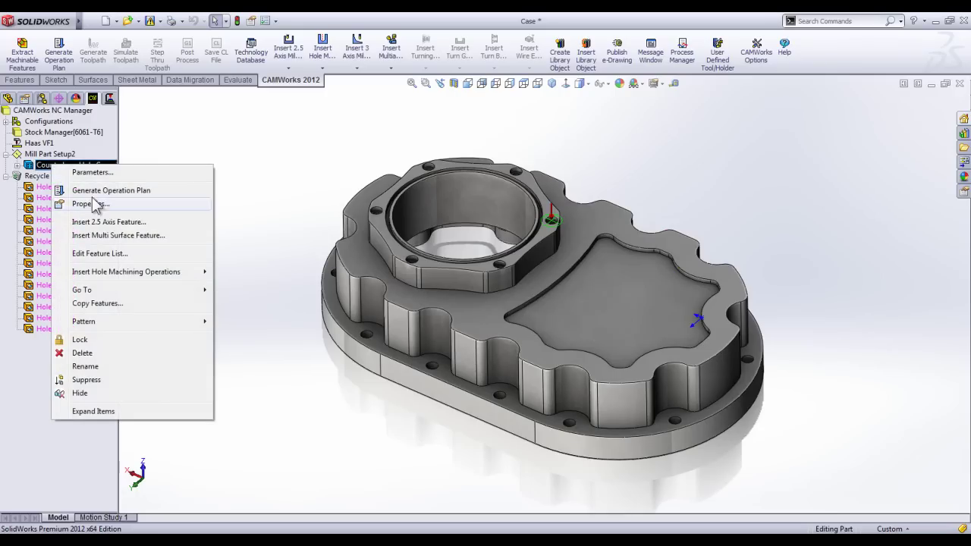
left_click(113, 353)
key("Return")
Empty the NC Manager's recycle bin of the deleted hole features
right_click(59, 164)
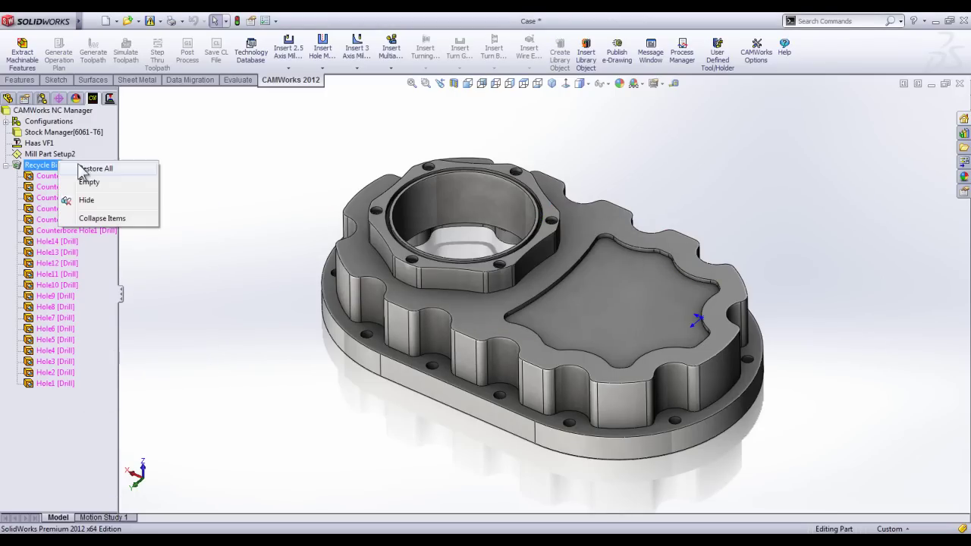
left_click(88, 182)
key("Return")
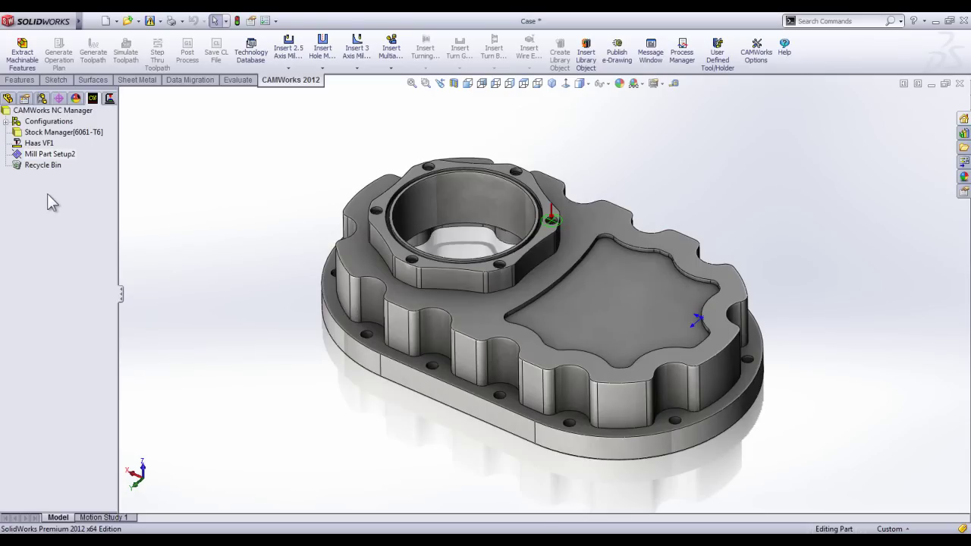
Examine the strategies offered for a 2.5 axis hole feature on the large bore's upper edge, and cancel the feature
right_click(64, 156)
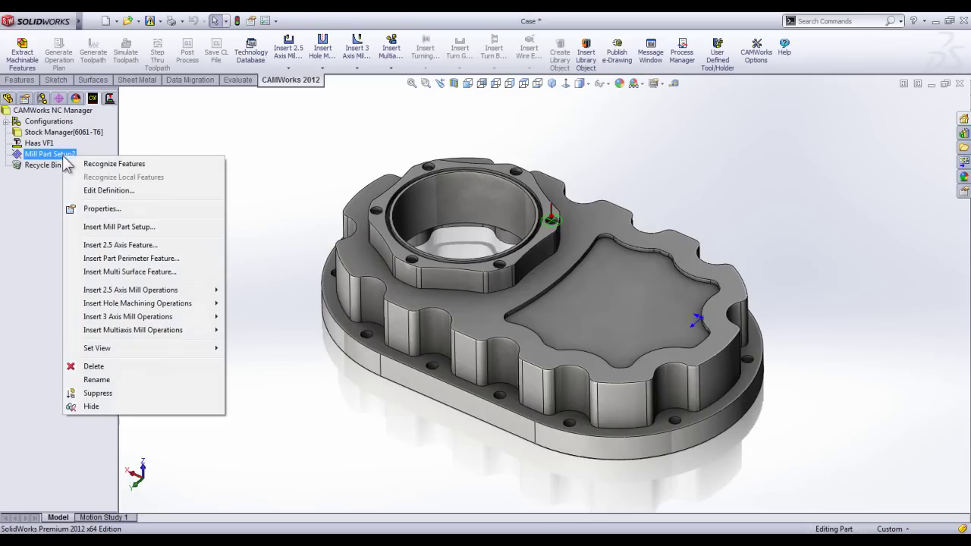
left_click(97, 247)
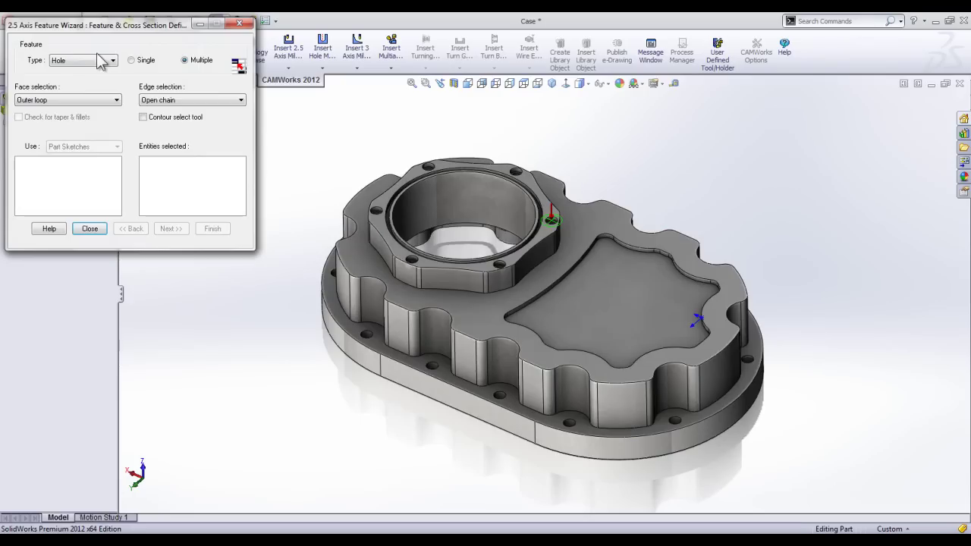
left_click(99, 61)
left_click(70, 103)
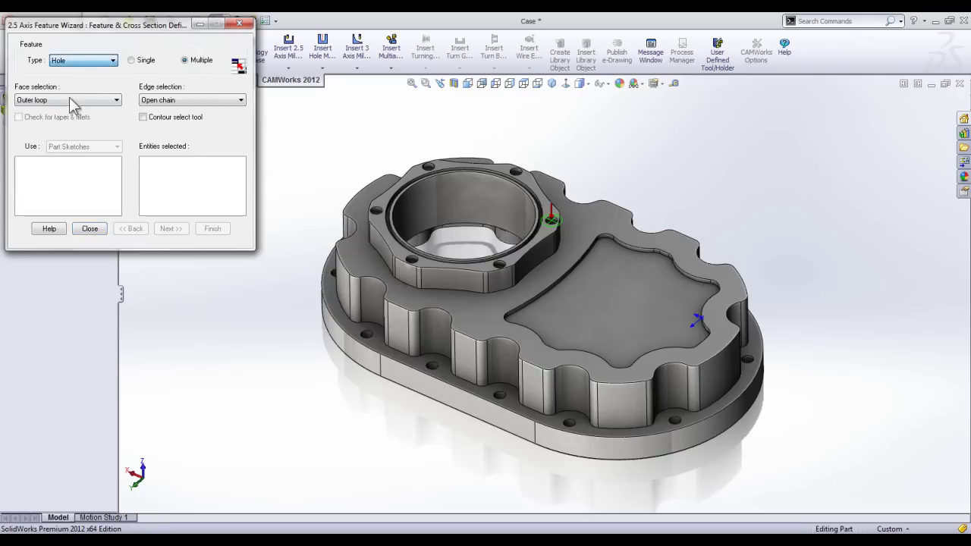
left_click(460, 172)
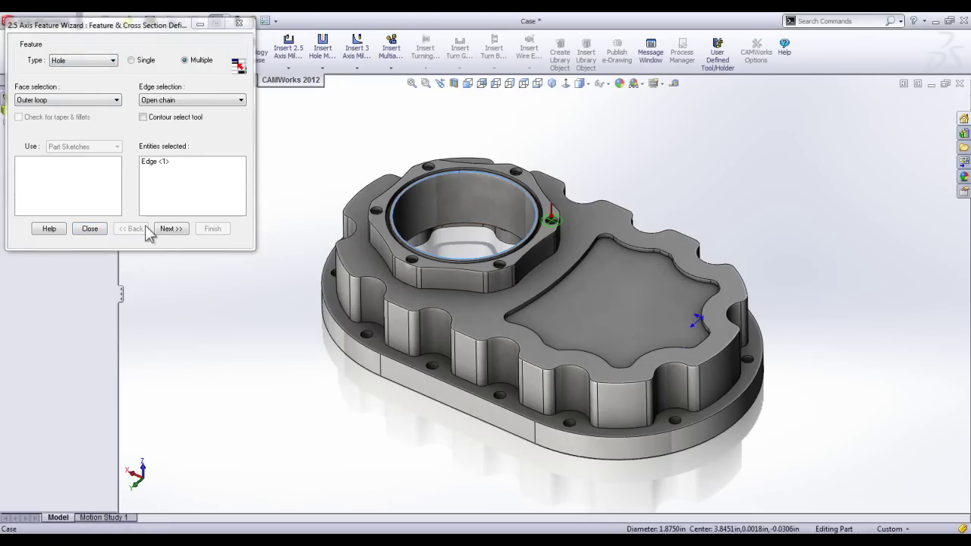
left_click(168, 229)
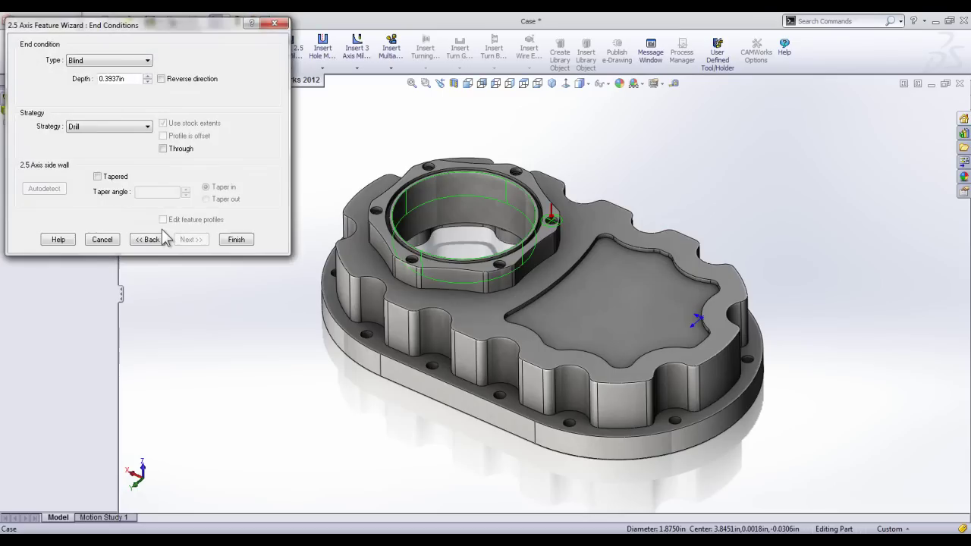
left_click(144, 128)
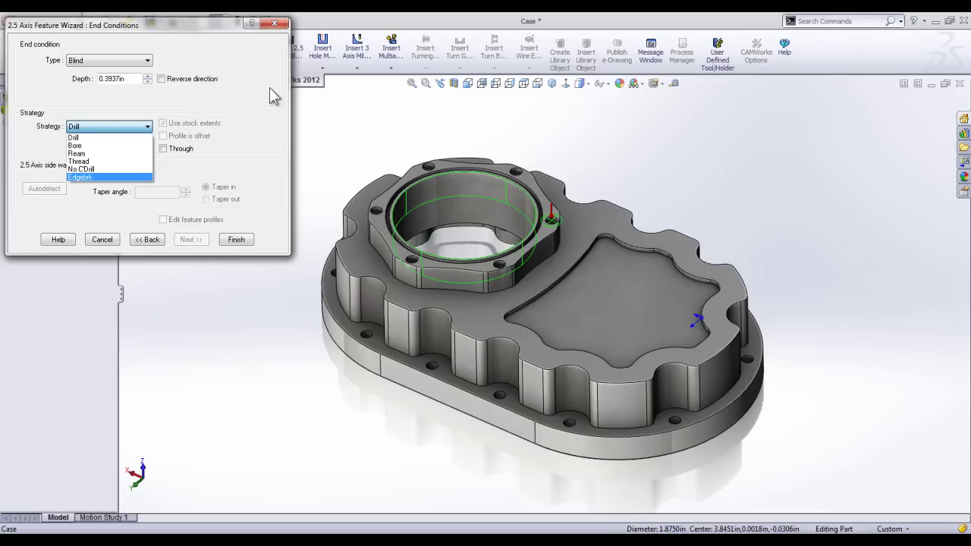
key("Escape")
left_click(102, 239)
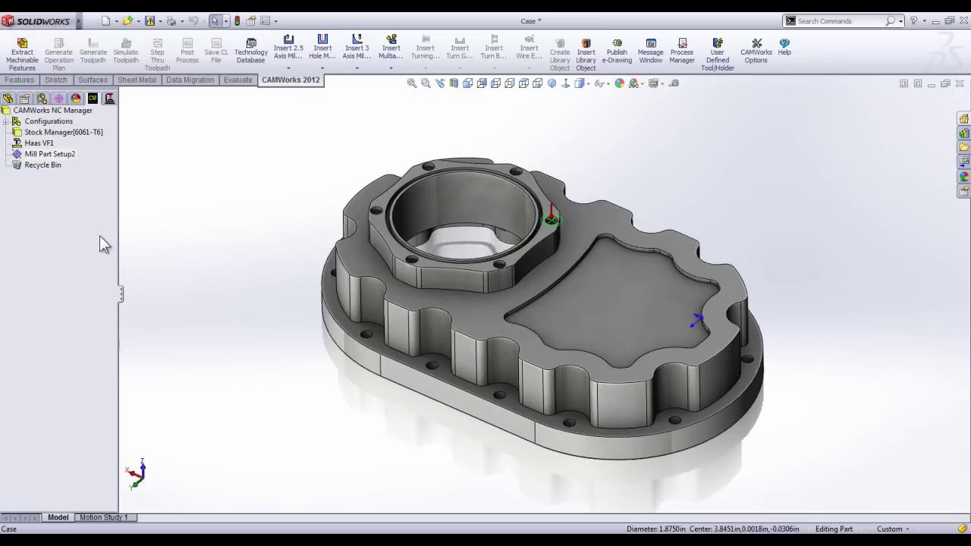
In the CAMWorks Technology Database, add a user-defined mill strategy named "cadcamstuff special hole" for the Hole feature, and exit the database
left_click(248, 57)
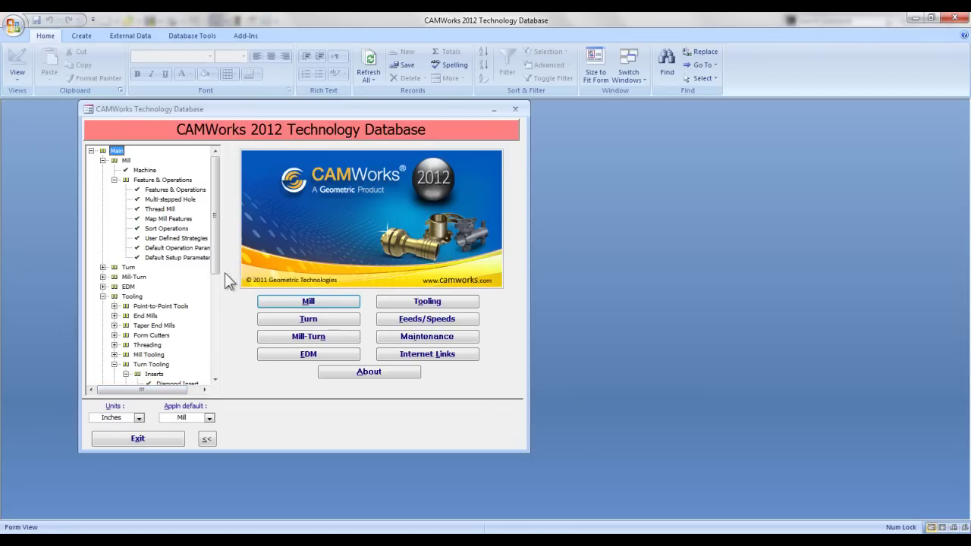
left_click(319, 301)
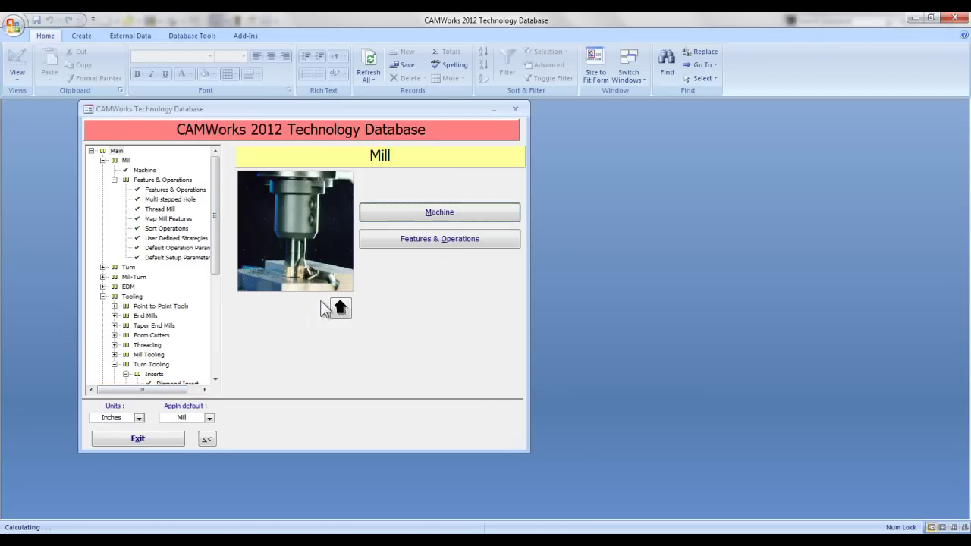
left_click(470, 243)
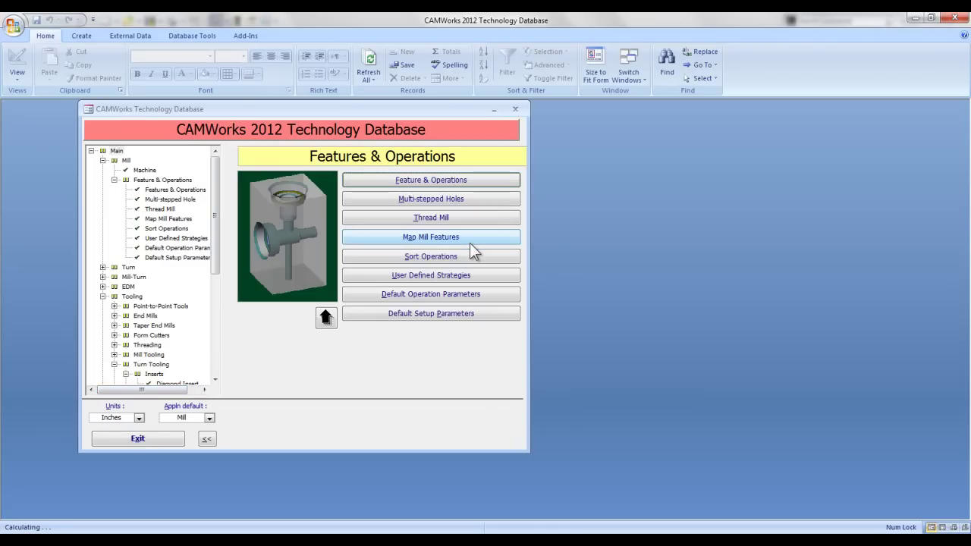
left_click(434, 276)
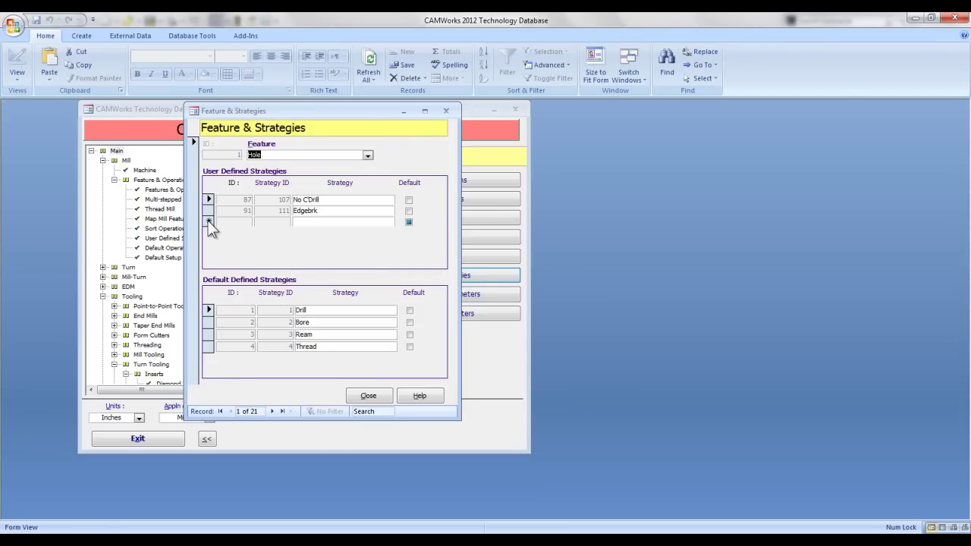
left_click(296, 222)
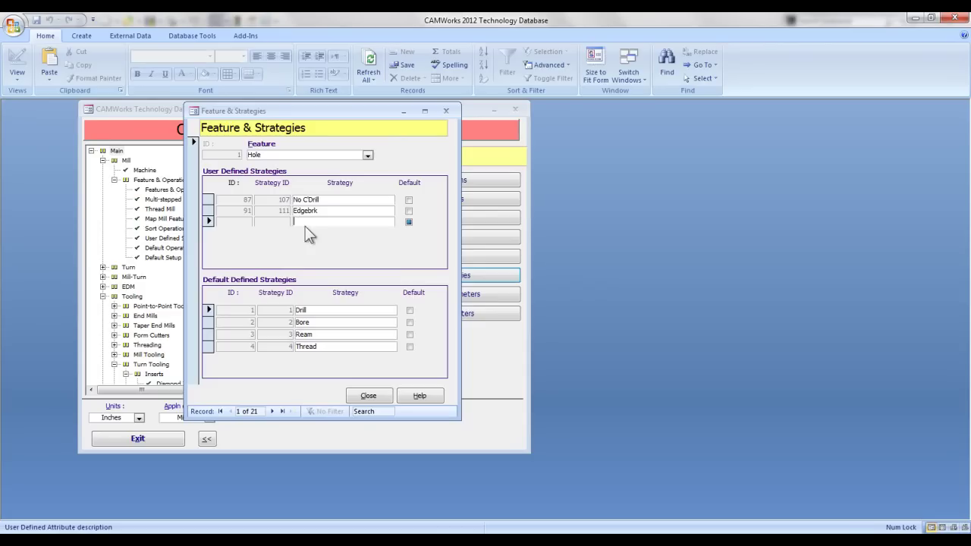
type("cadcamstu")
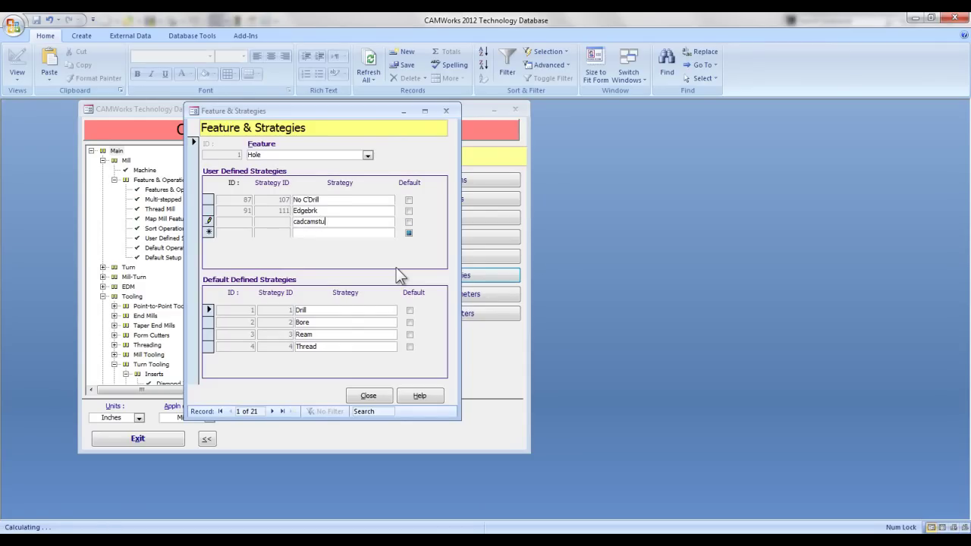
type("ff spe")
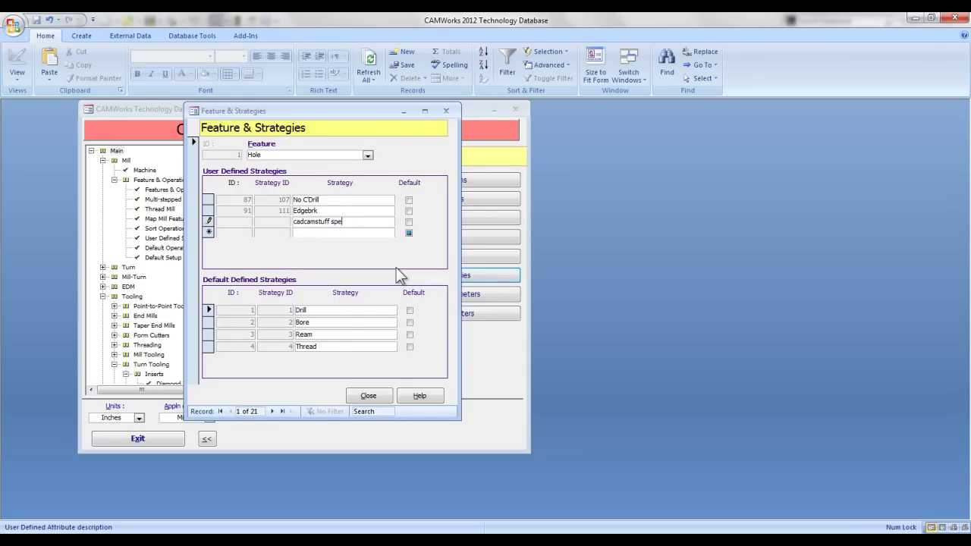
type("cial hole")
left_click(359, 395)
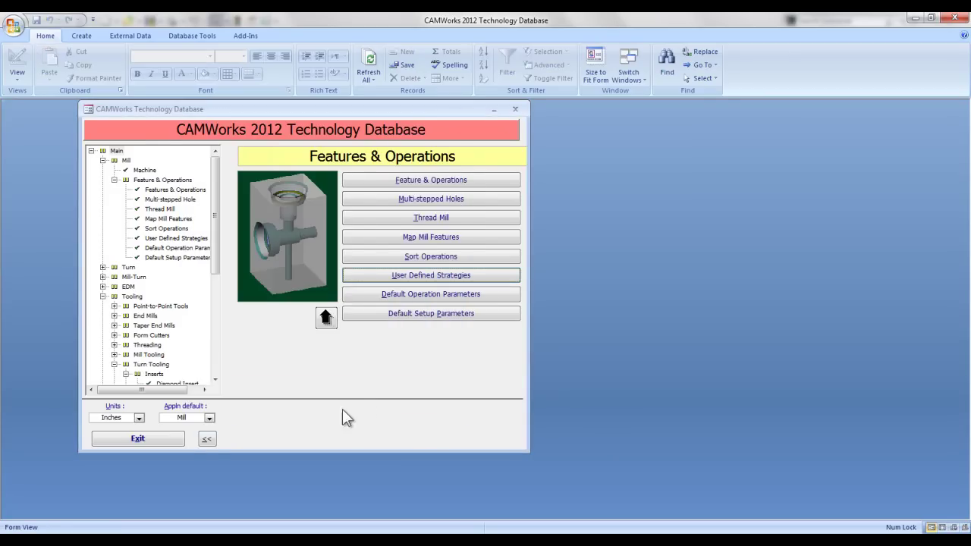
left_click(170, 438)
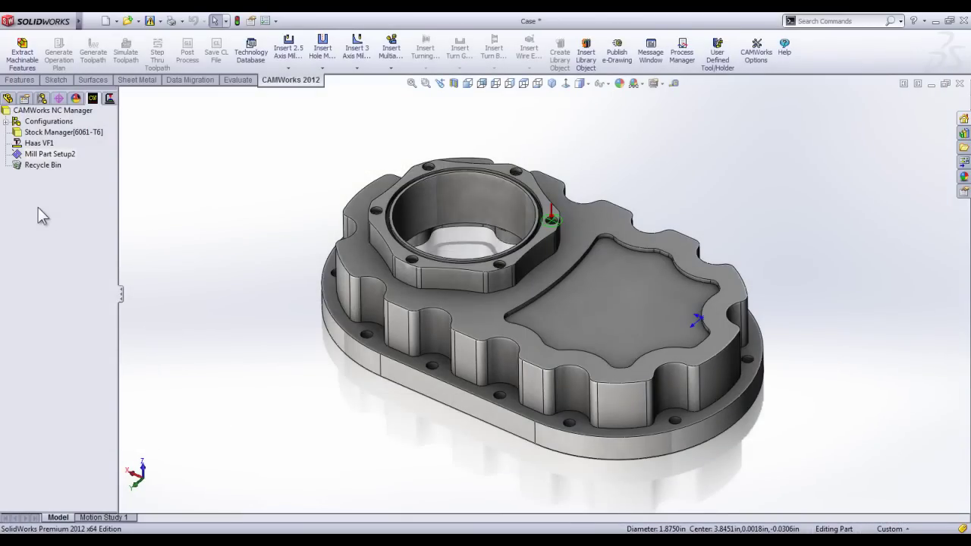
Check the strategy choices for a 2.5 axis hole feature on the large bore's upper edge in Mill Part Setup2, and cancel the feature
right_click(61, 161)
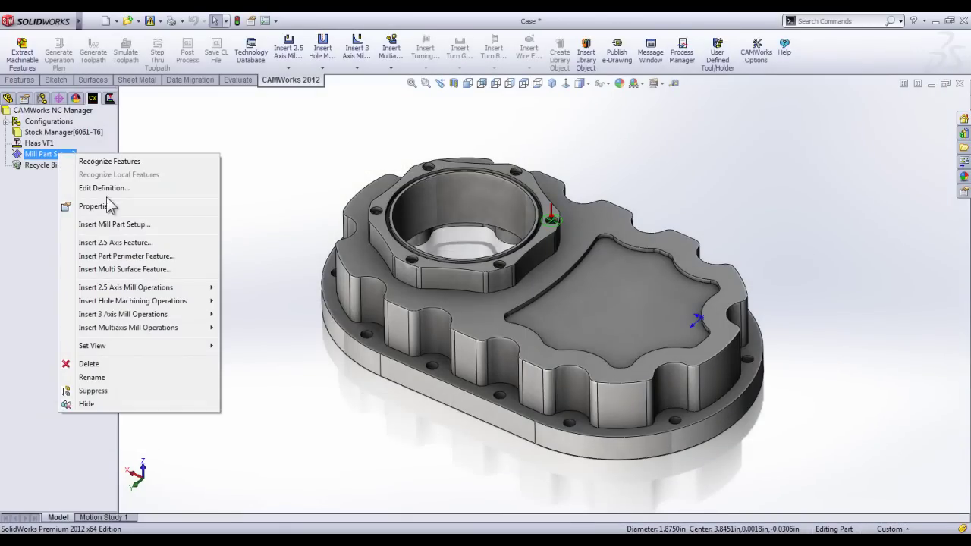
left_click(114, 242)
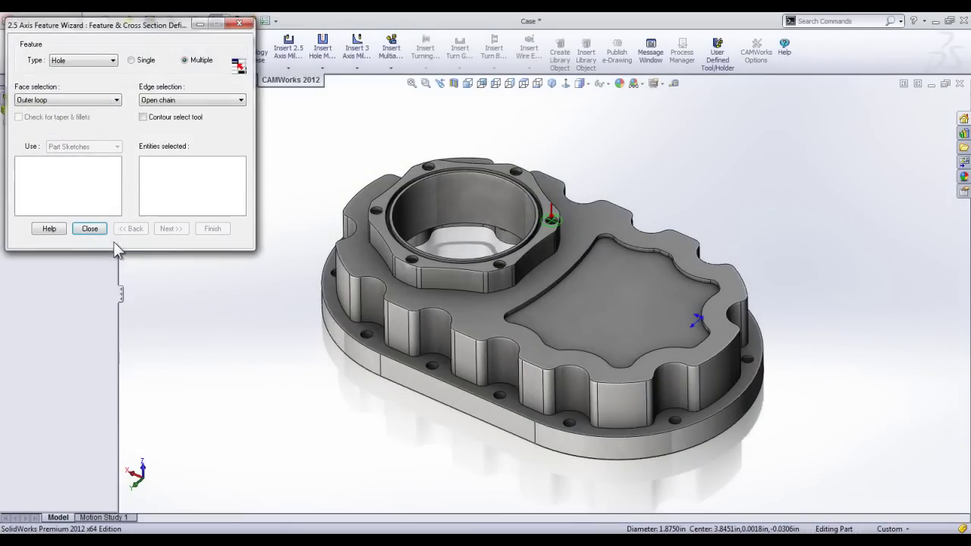
left_click(414, 184)
left_click(171, 228)
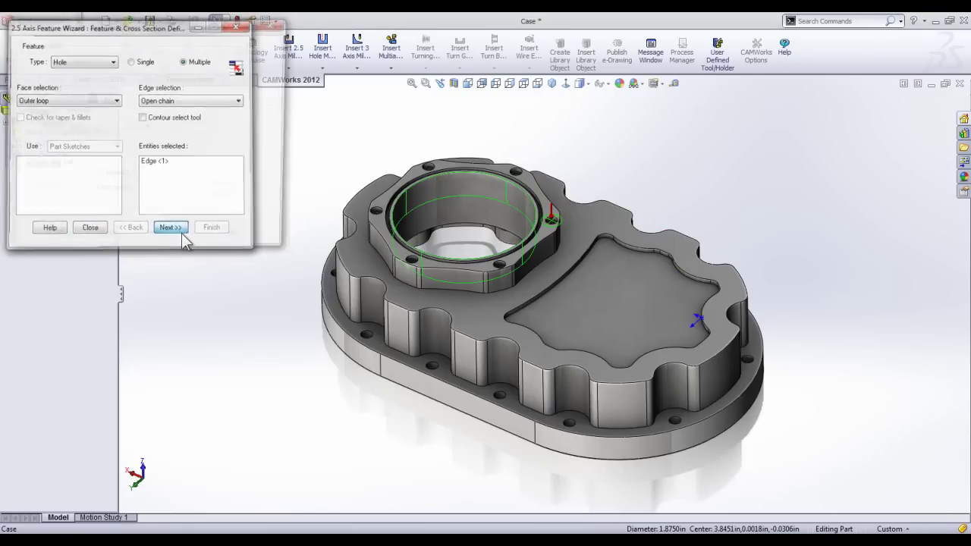
left_click(144, 127)
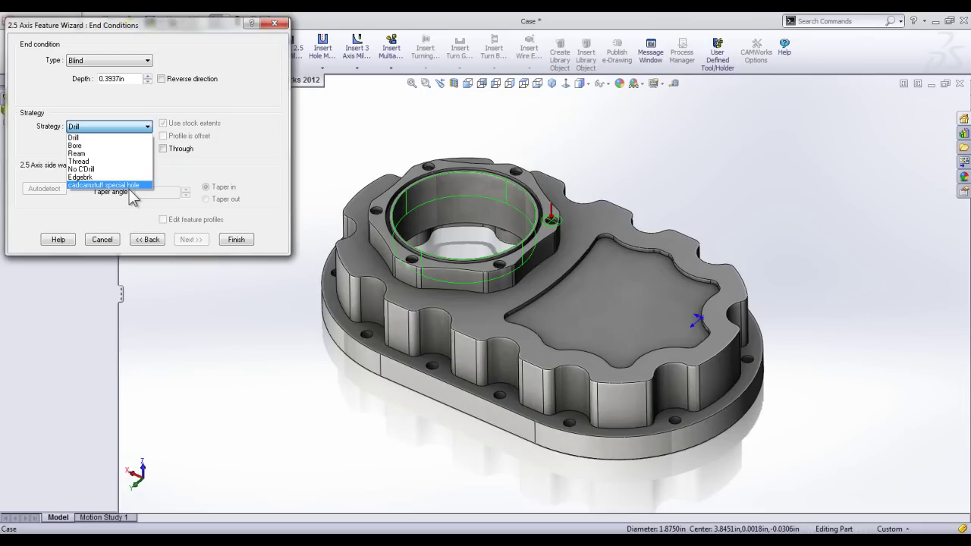
left_click(110, 241)
left_click(111, 239)
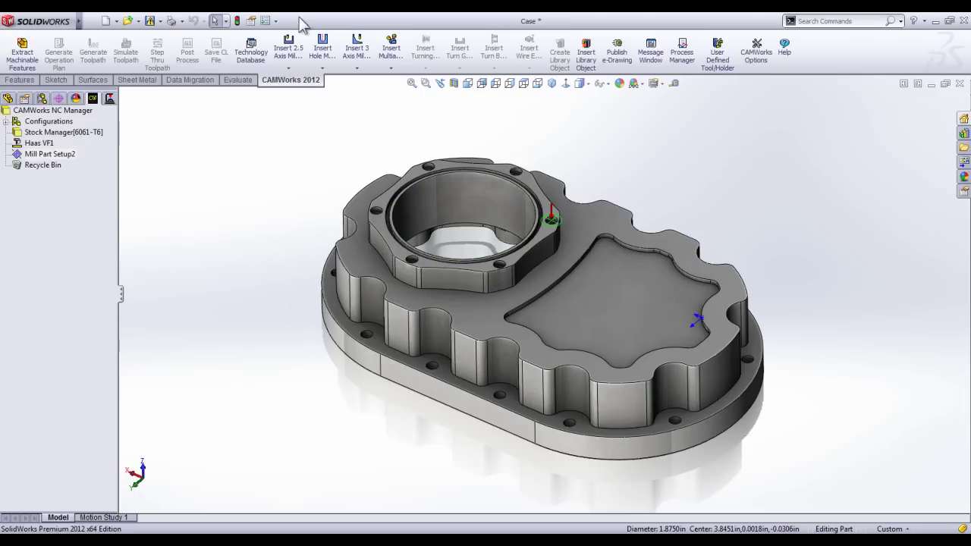
Reopen the CAMWorks Technology Database and review the user-defined mill strategies listed for the Hole feature
left_click(247, 49)
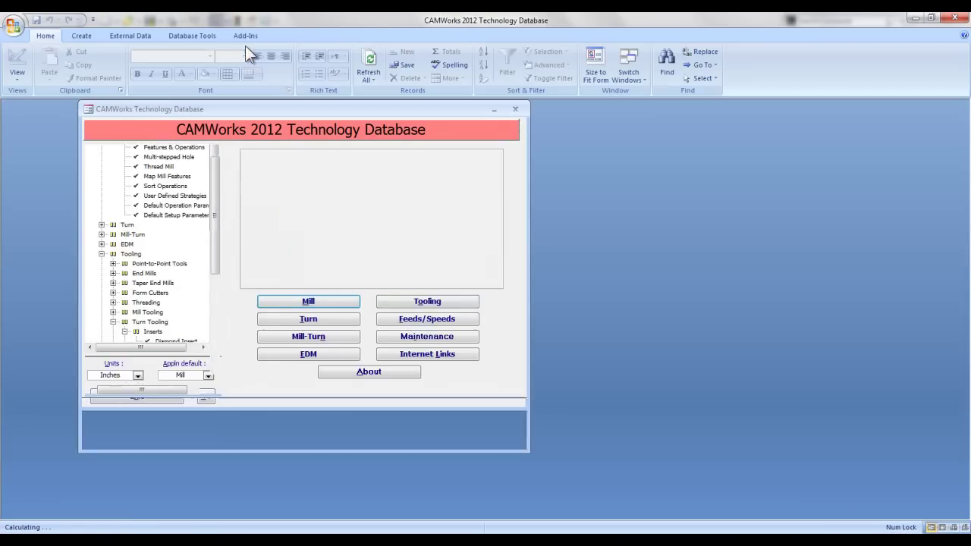
left_click(323, 301)
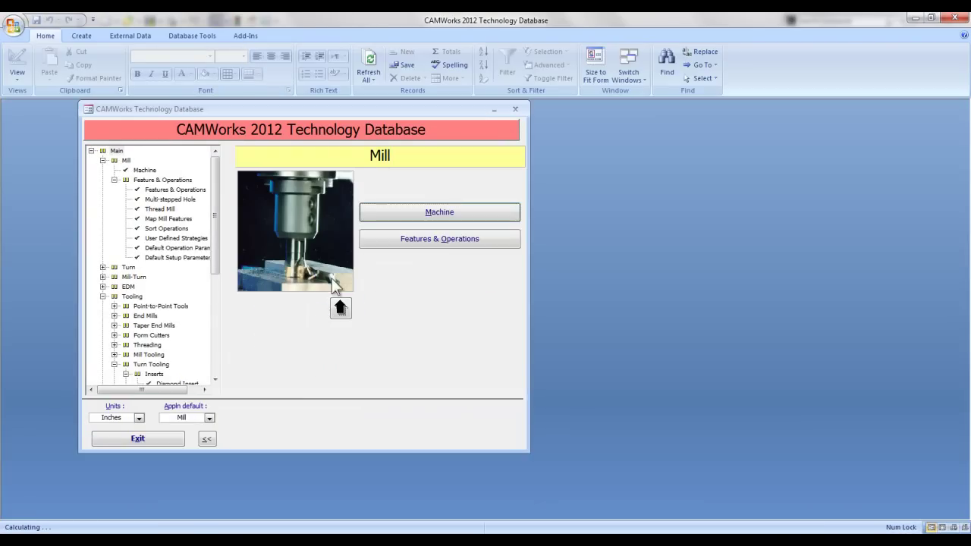
left_click(439, 241)
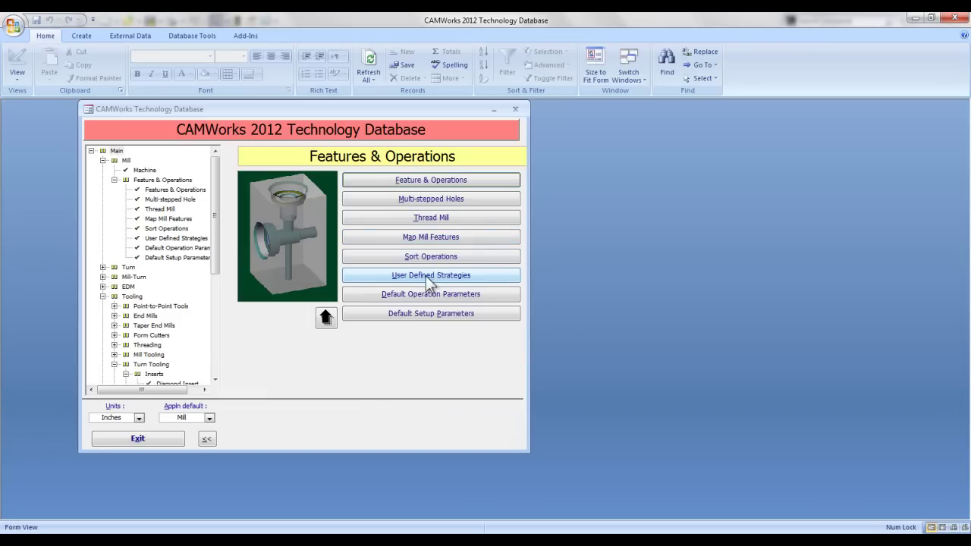
left_click(422, 274)
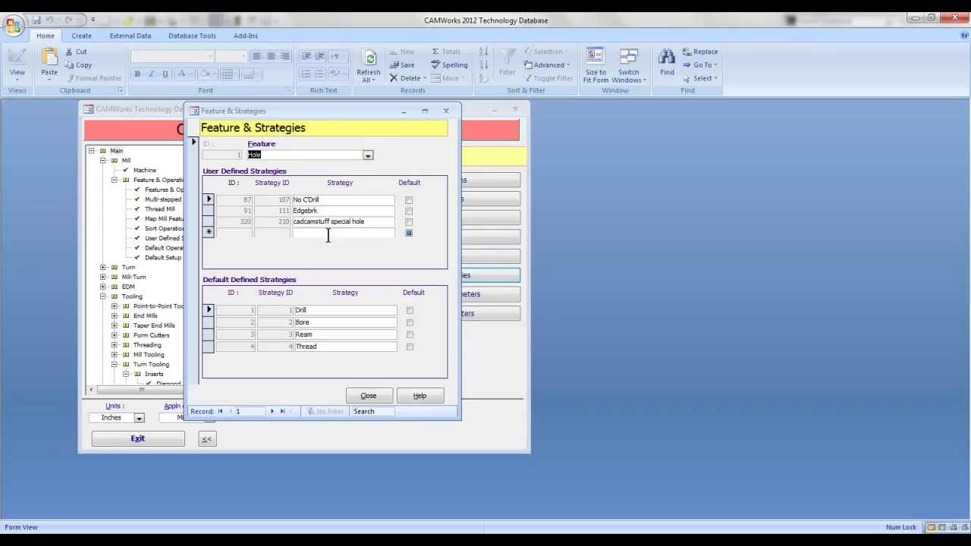
left_click(368, 395)
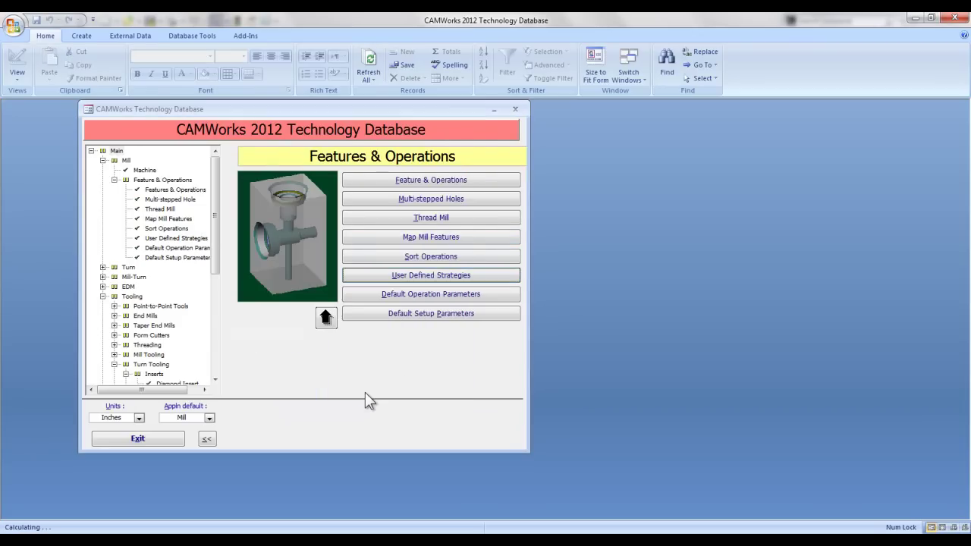
In the mill features and operations, add a Hole feature condition with sub-type Blind and strategy "cadcamstuff special hole"
left_click(435, 181)
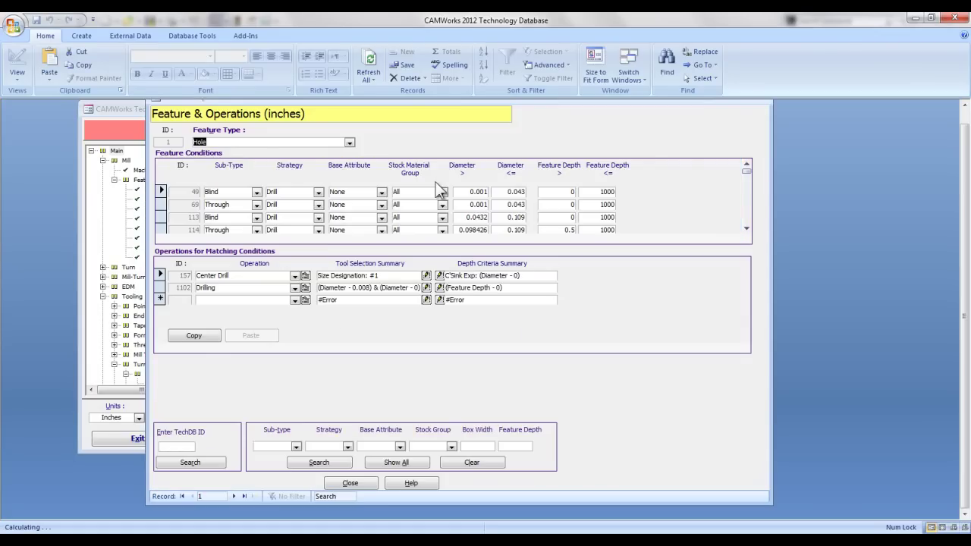
left_click(349, 143)
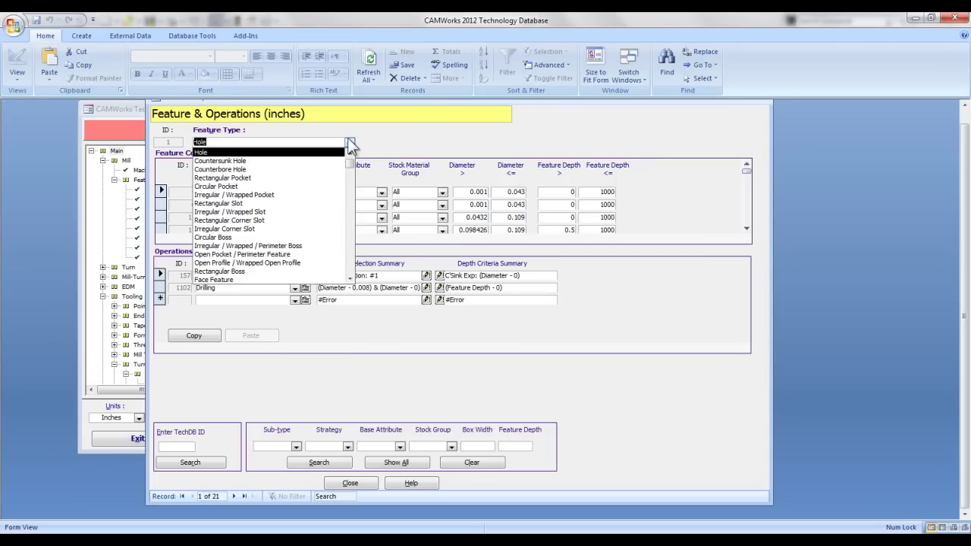
left_click(296, 152)
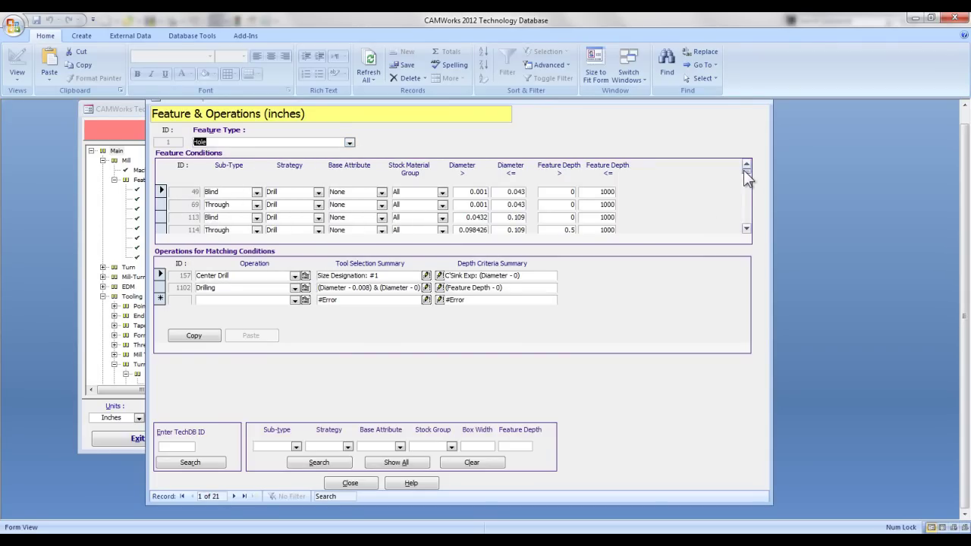
left_click_drag(744, 170, 743, 225)
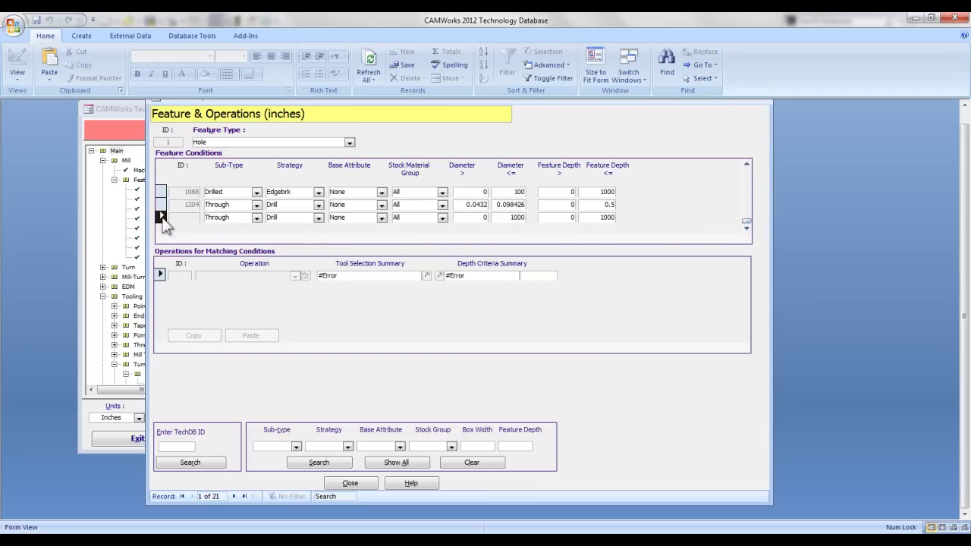
left_click(257, 217)
left_click(248, 225)
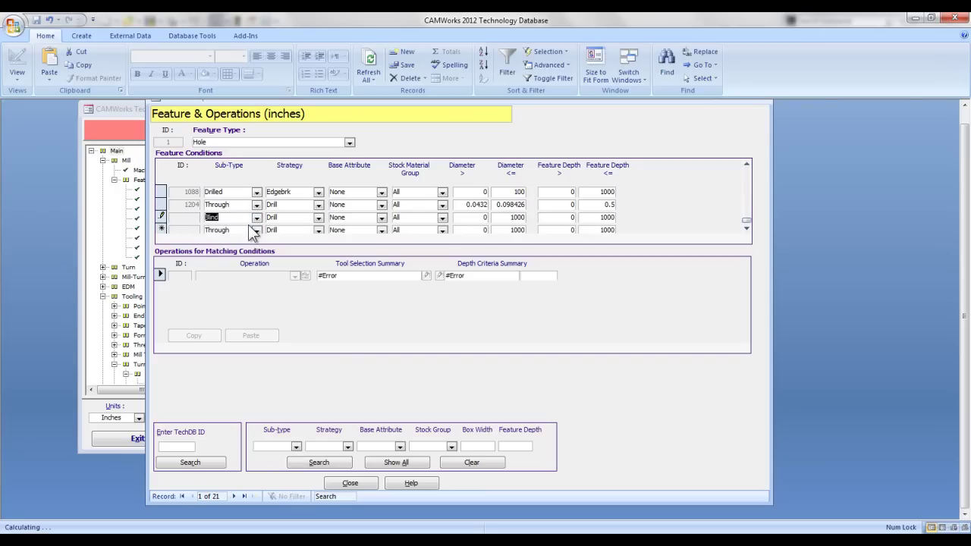
left_click(319, 217)
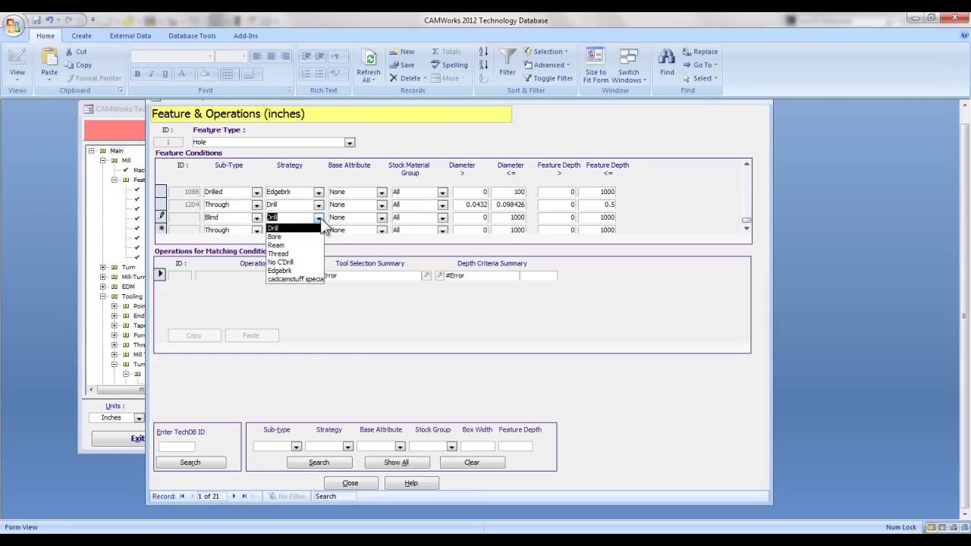
left_click(310, 280)
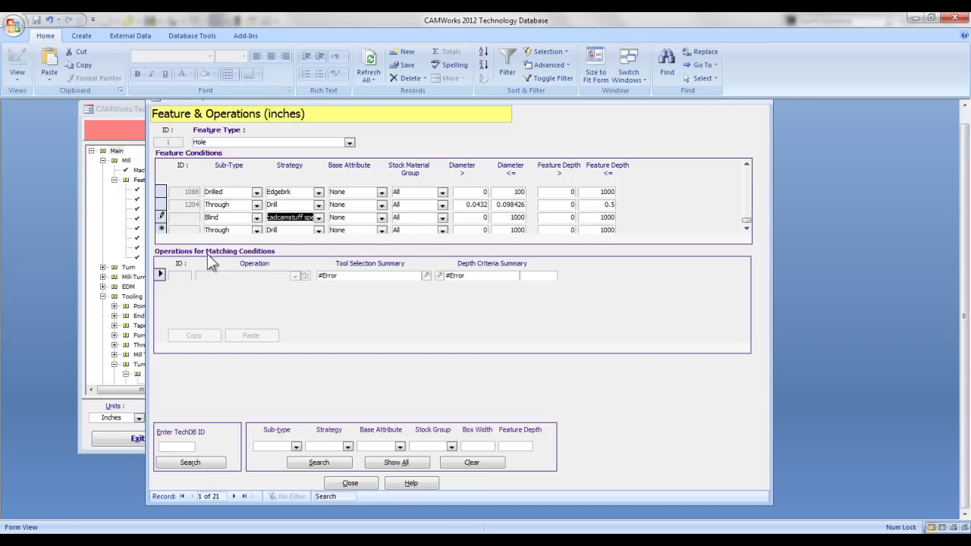
Add a Drilling operation to the new blind hole condition and set its tool type to Drill
left_click(156, 276)
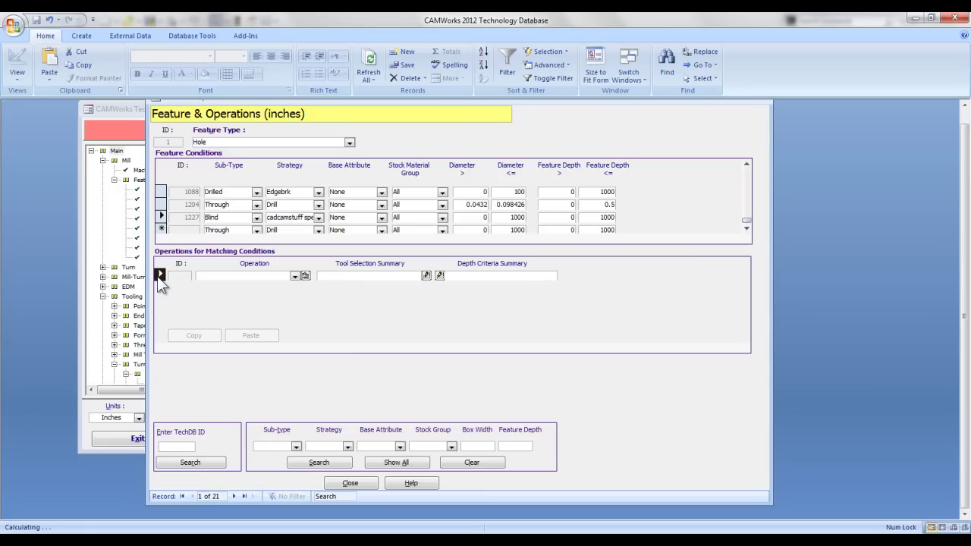
left_click(295, 276)
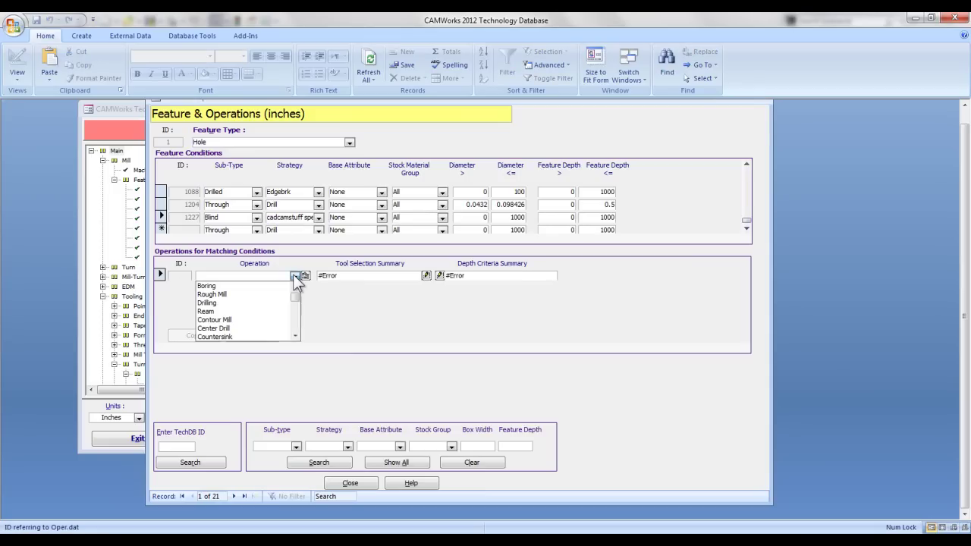
left_click(213, 301)
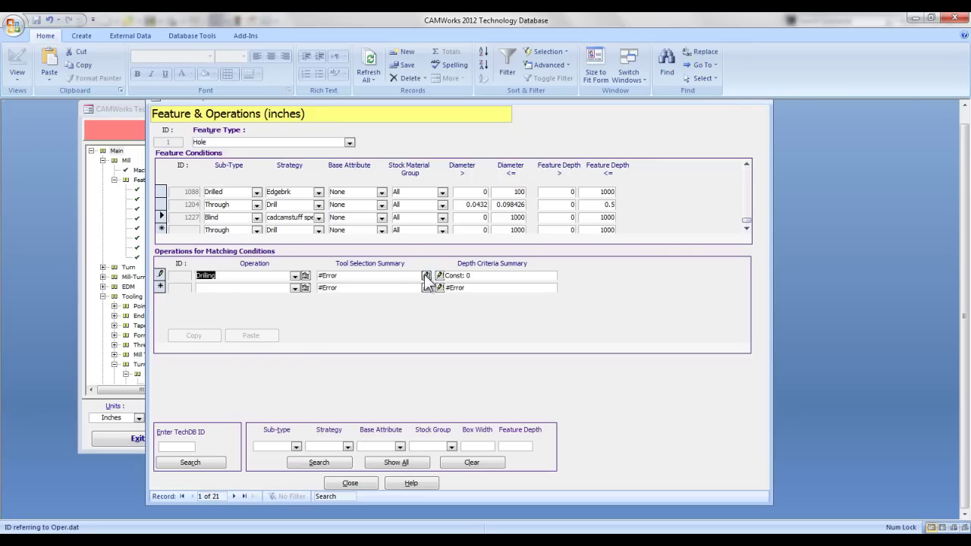
left_click(427, 276)
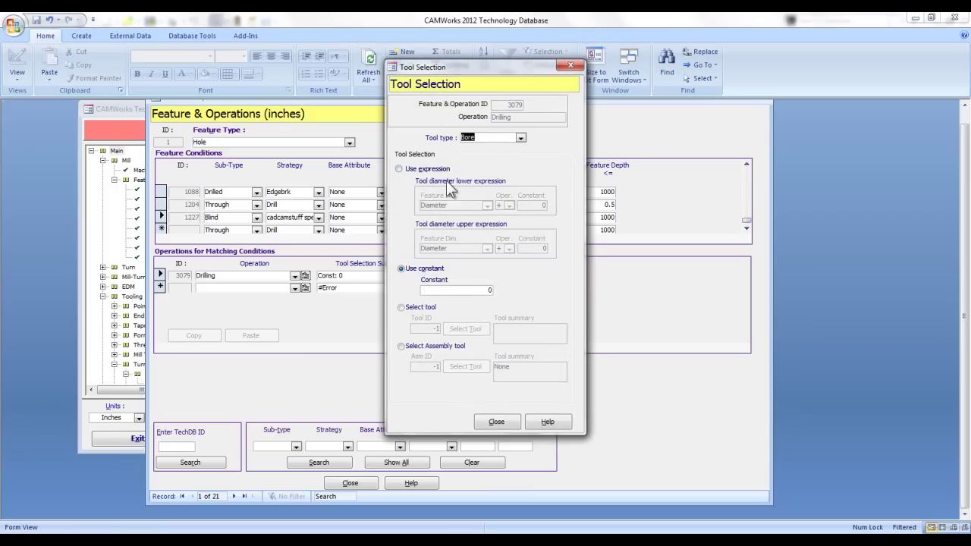
left_click(520, 137)
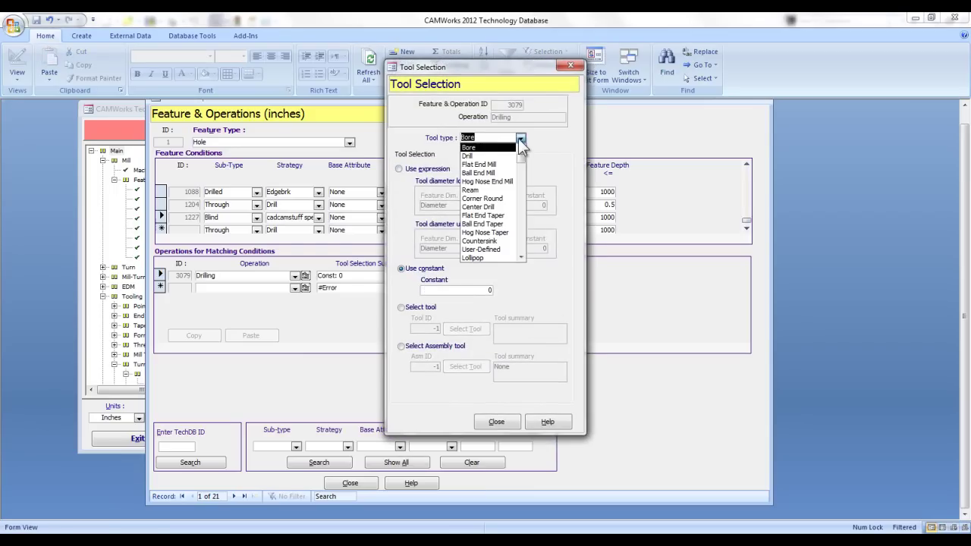
left_click(466, 155)
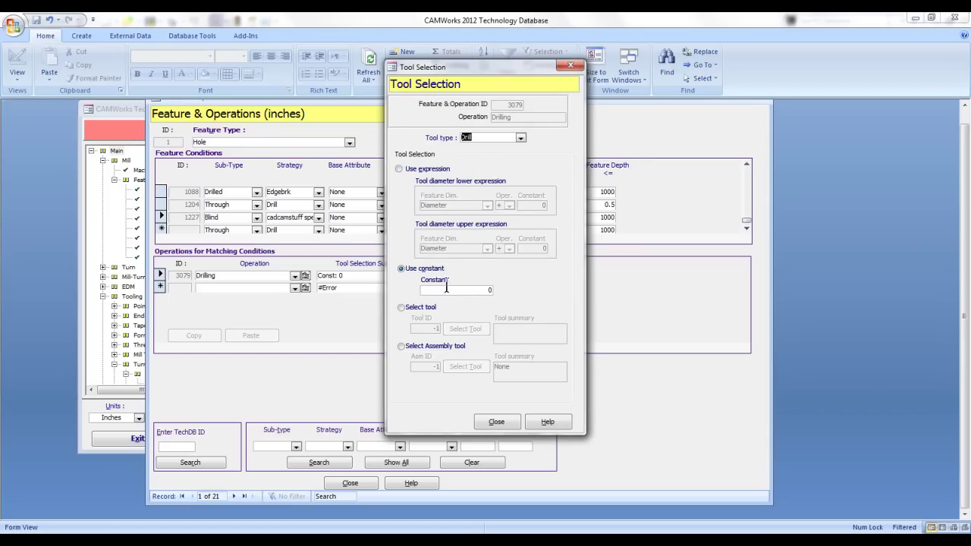
Assign the 5/8 jobber drill to the Drilling operation as a specific tool, finding it by the diameter .625
left_click(481, 291)
left_click(399, 169)
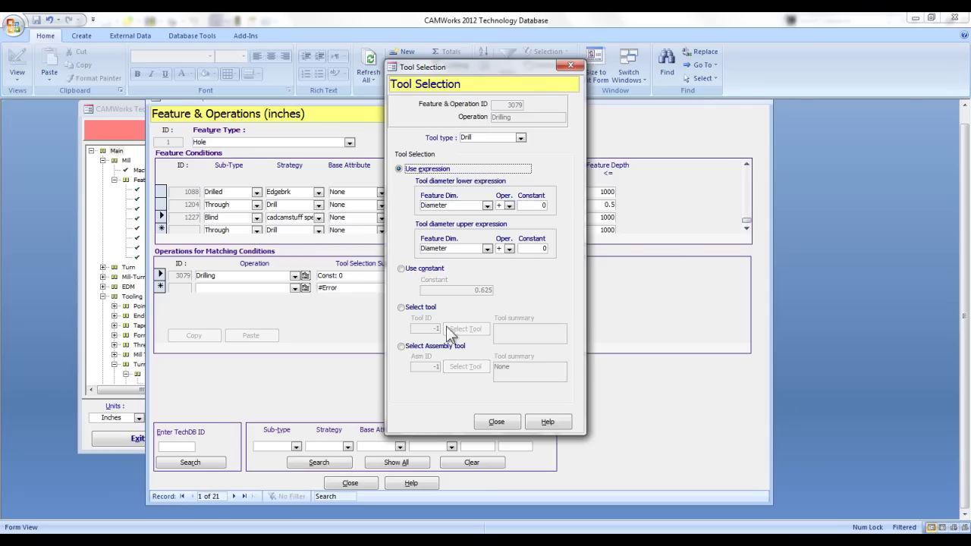
left_click(404, 309)
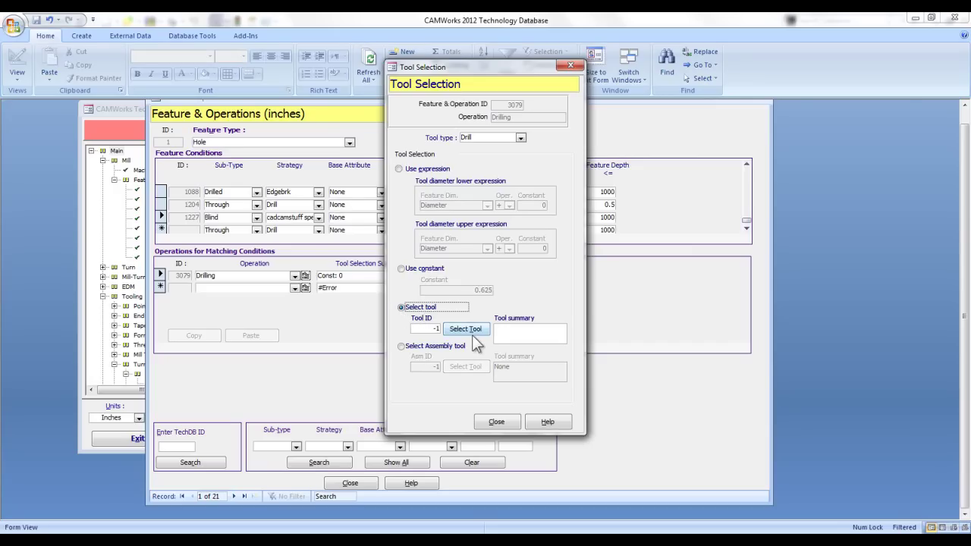
left_click(462, 329)
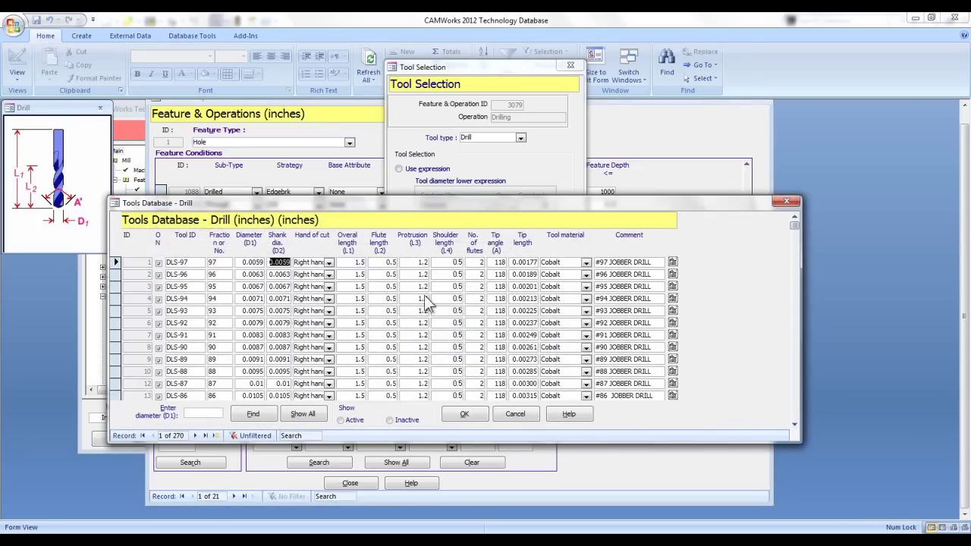
left_click(190, 413)
type(".625")
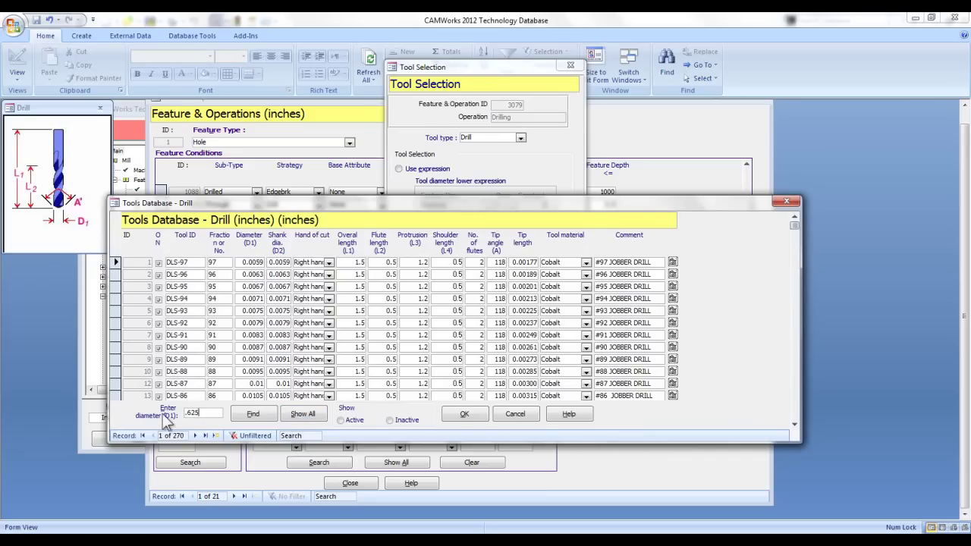
left_click(260, 417)
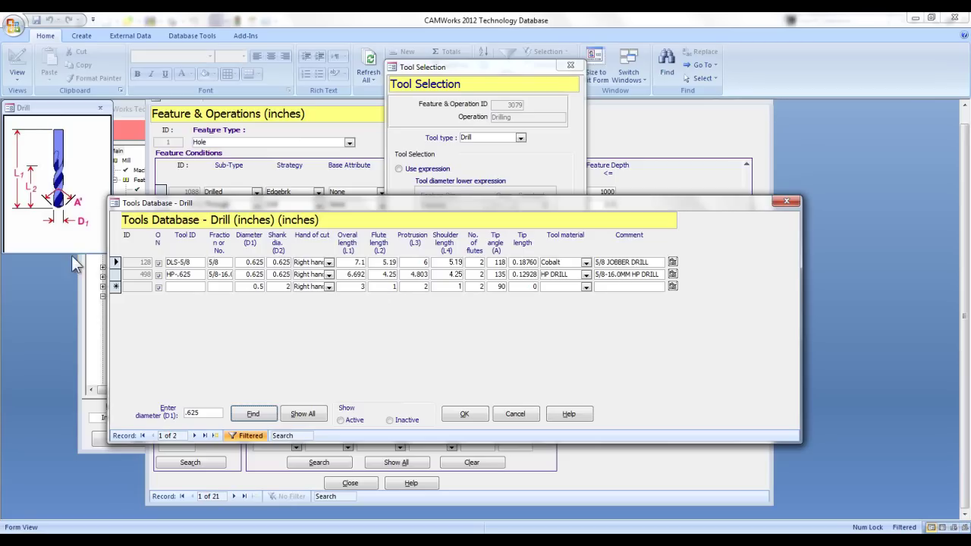
left_click(116, 262)
left_click(464, 414)
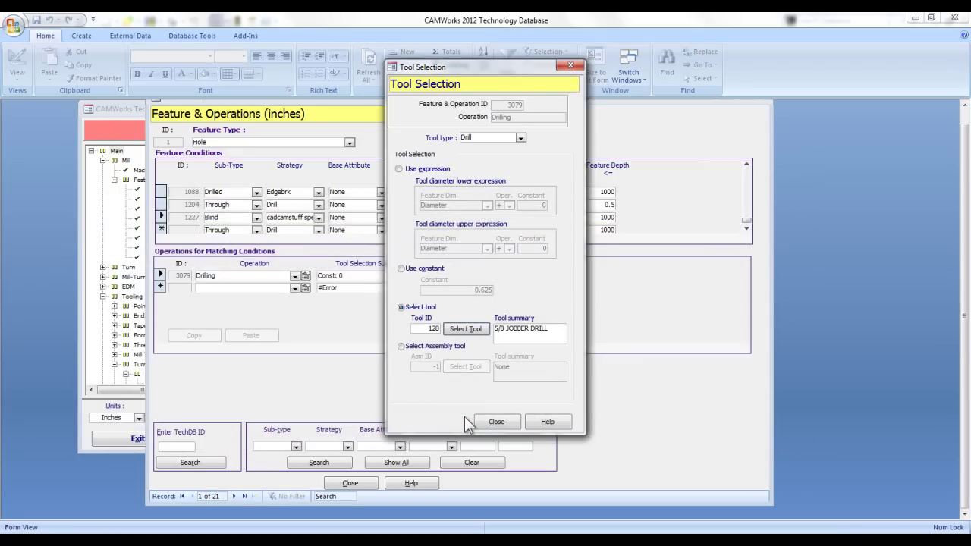
left_click(511, 422)
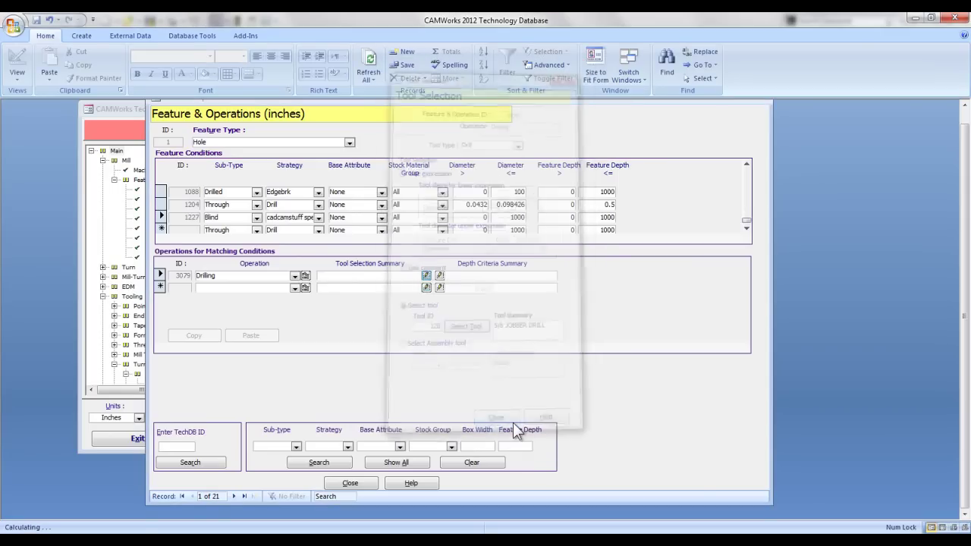
Set the Drilling operation's machining depth to an expression based on Feature Depth + 0
left_click(444, 274)
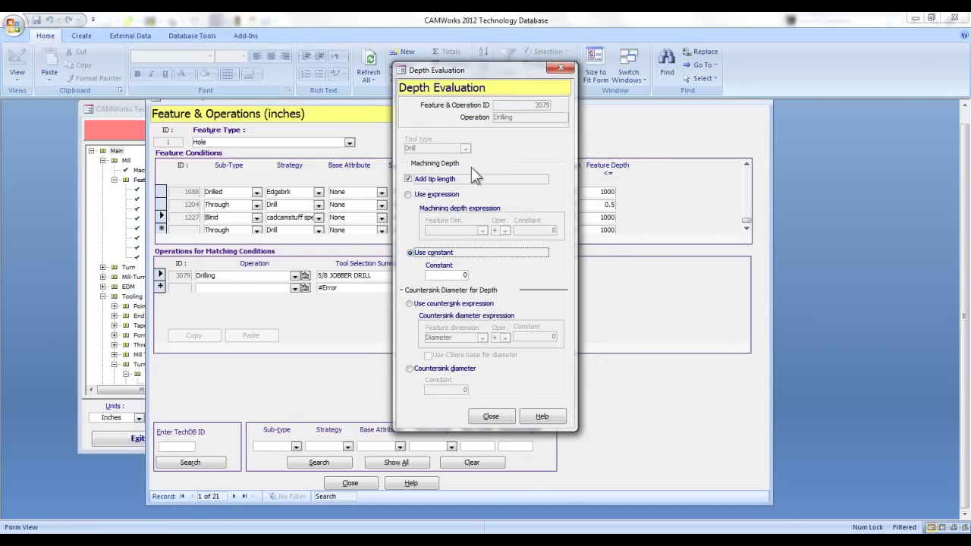
left_click(427, 195)
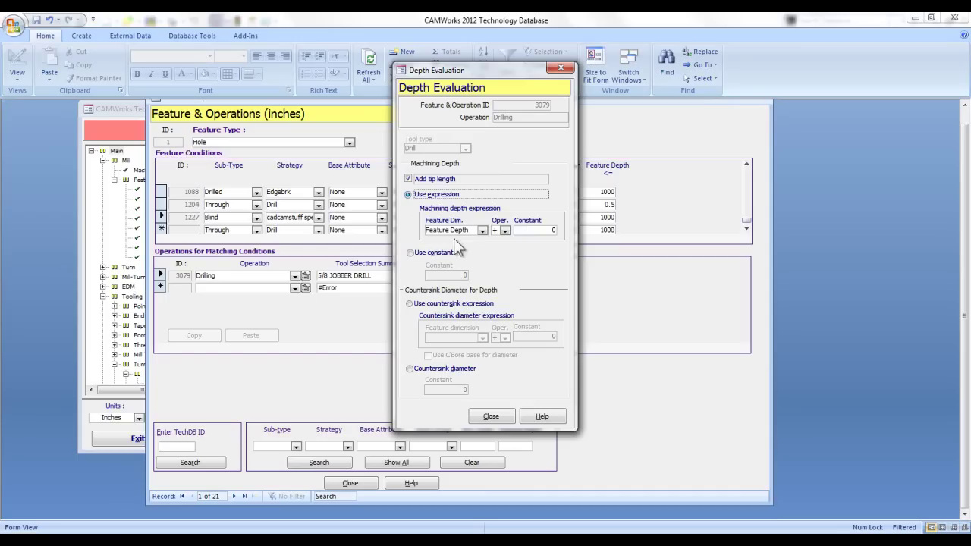
left_click(491, 416)
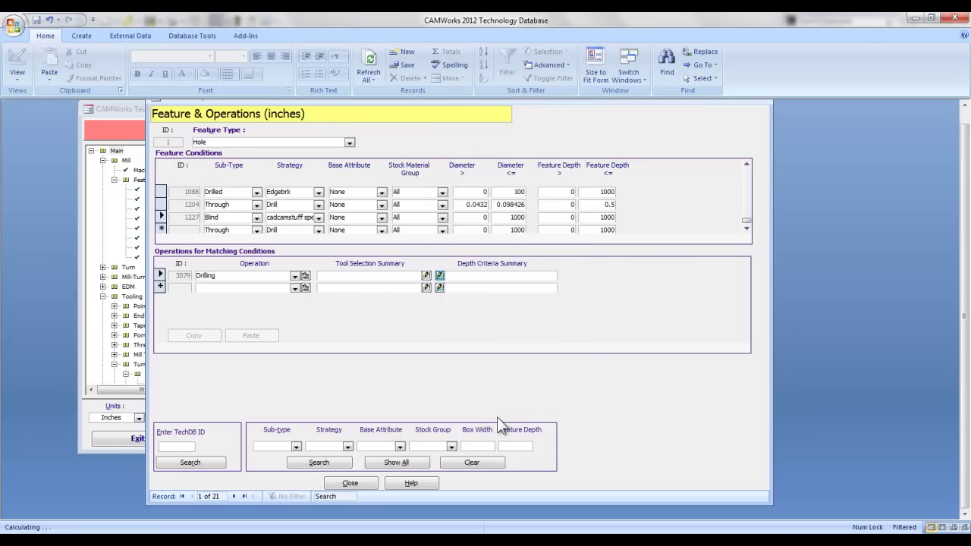
Add a Rough Mill operation to the blind hole condition and assign the 1/2 4 FLUTE HSS EM as specific tool, searching by diameter 0.5
left_click(295, 287)
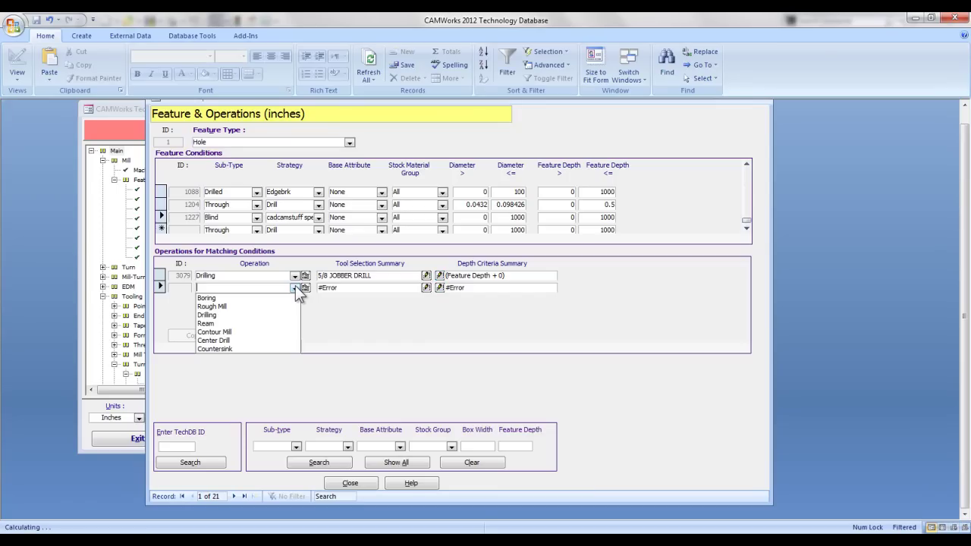
left_click(219, 306)
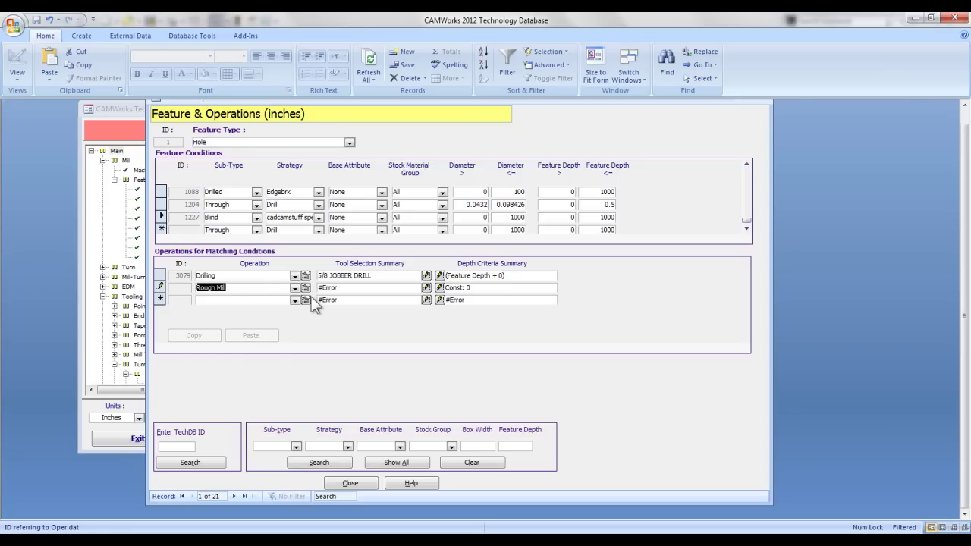
left_click(425, 289)
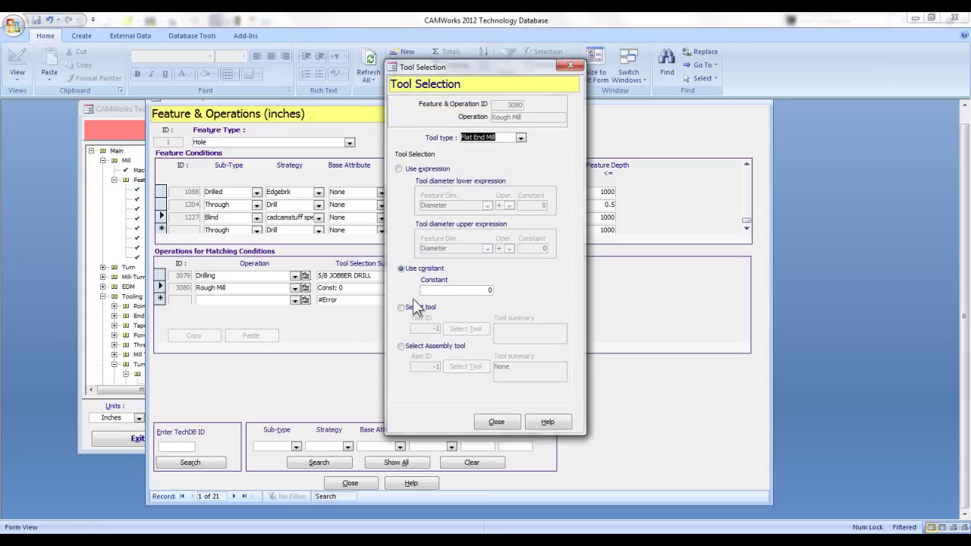
left_click(407, 307)
left_click(472, 329)
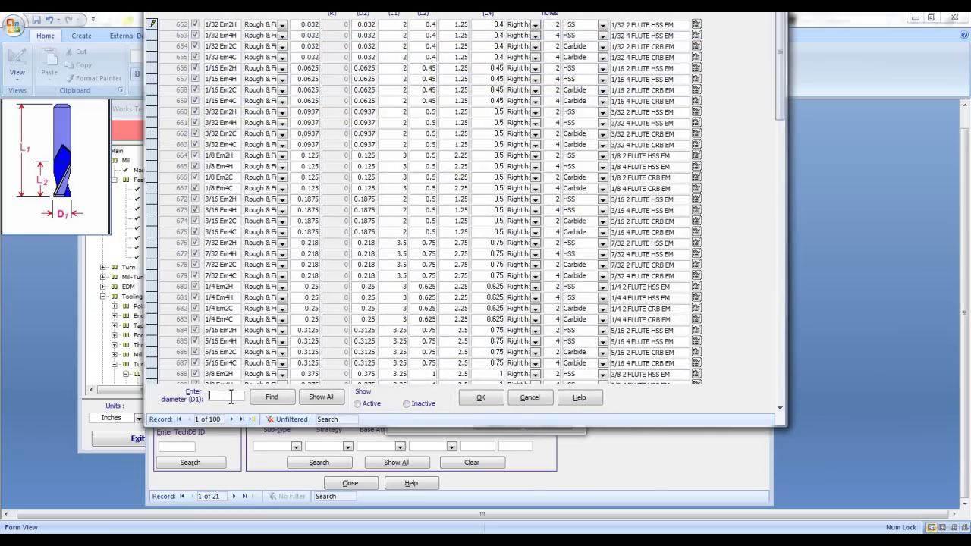
left_click(232, 396)
type("0.5")
left_click(267, 397)
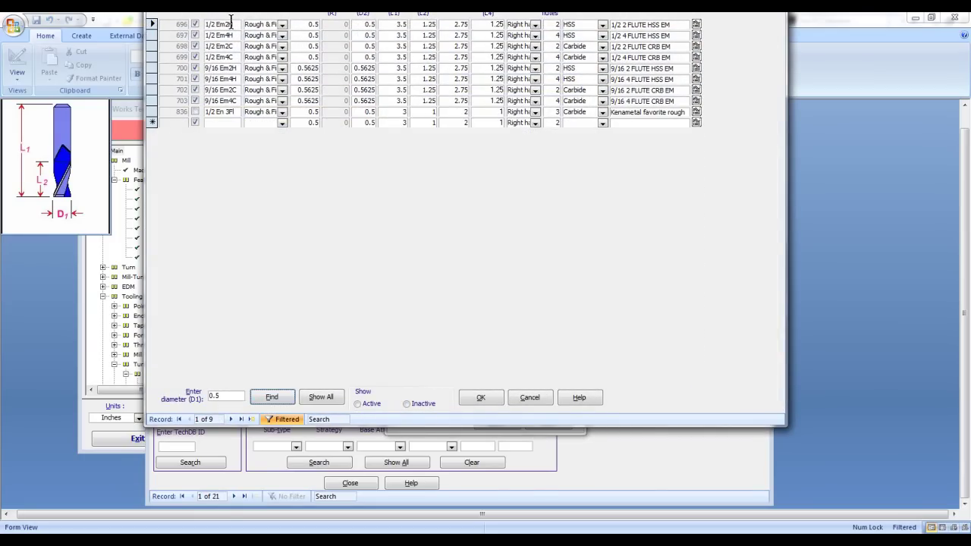
left_click(153, 35)
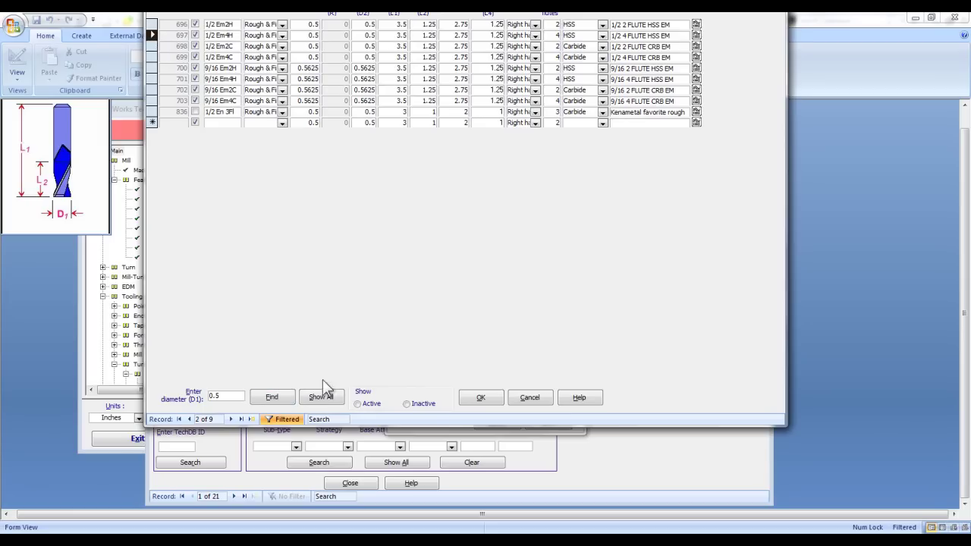
left_click(480, 397)
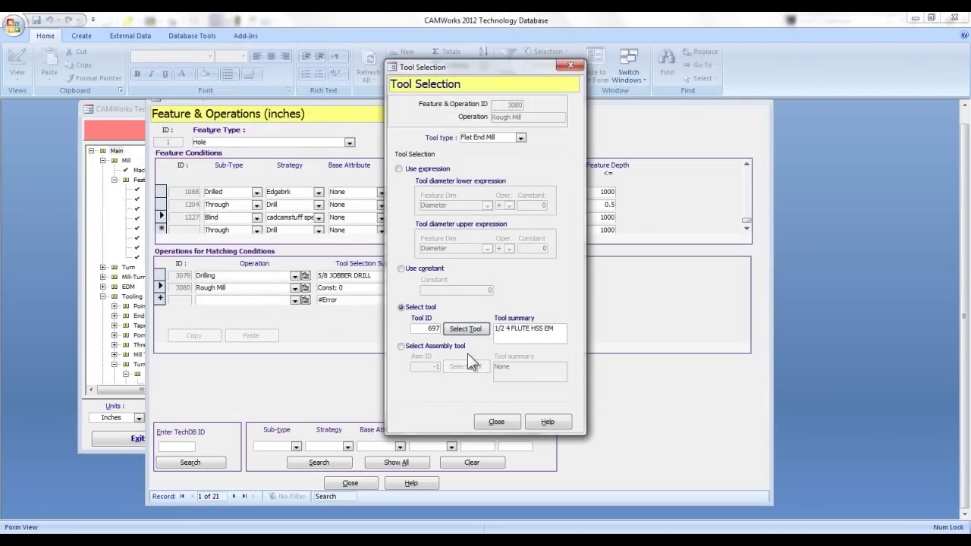
left_click(497, 422)
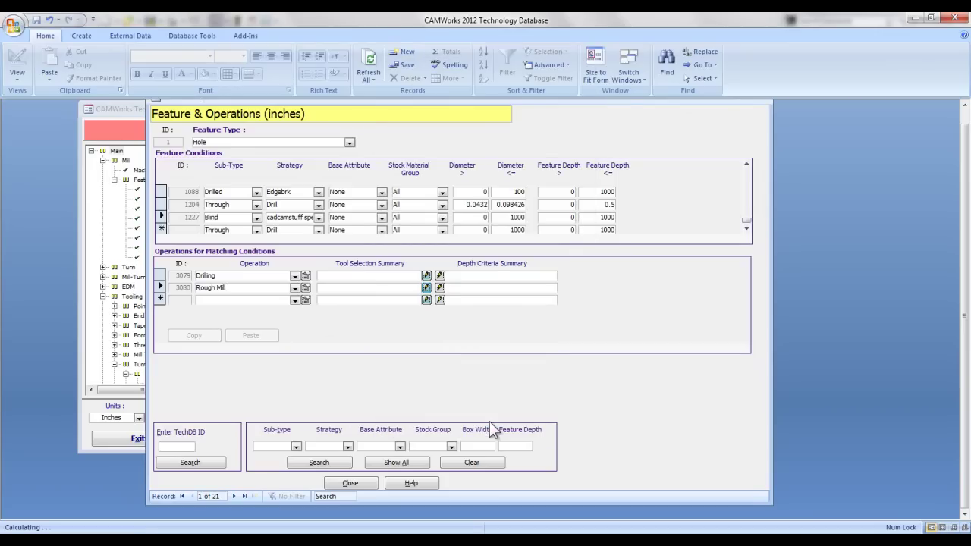
Set the Rough Mill operation's machining depth to an expression of Feature Depth + 0
left_click(440, 288)
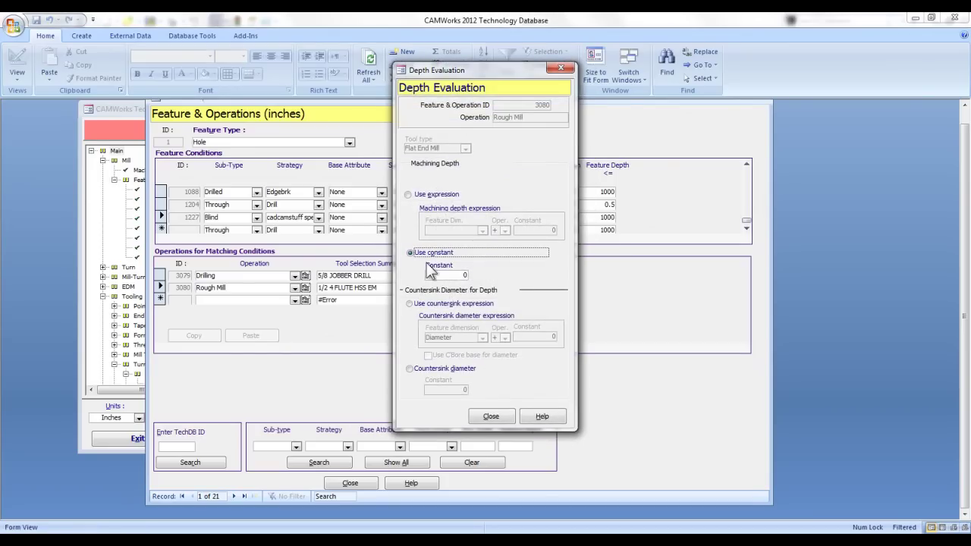
left_click(409, 198)
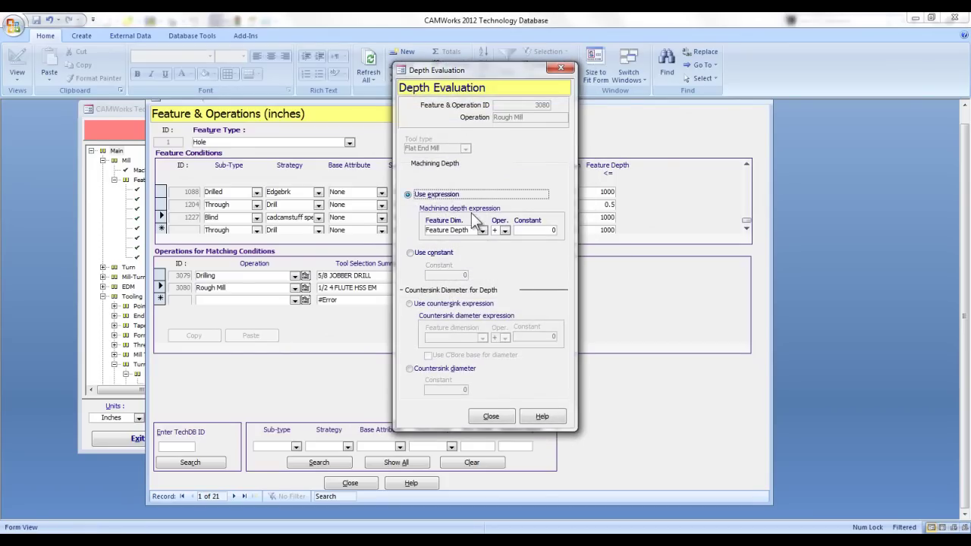
left_click(501, 418)
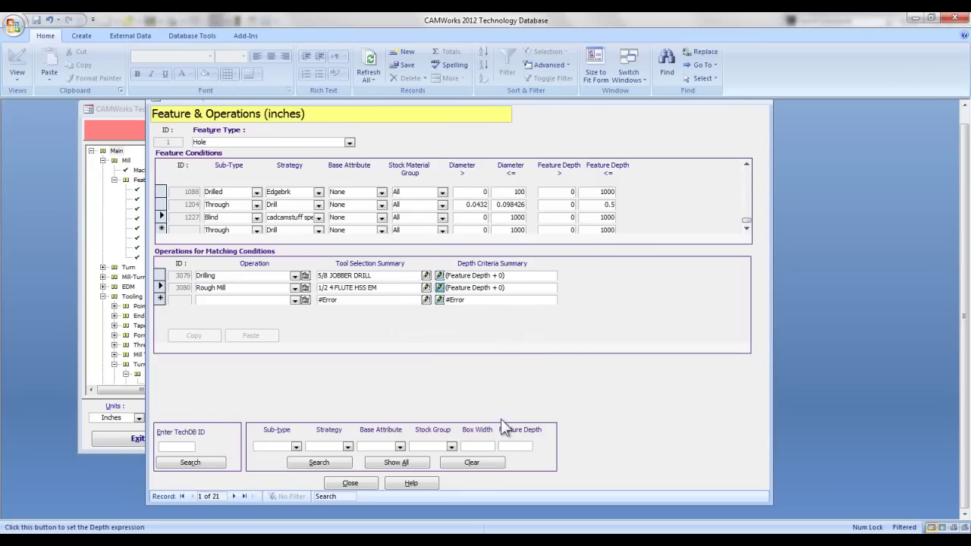
Add a Contour Mill operation to the blind hole condition and assign the 1/2 4 FLUTE HSS EM as specific tool, searching by diameter .5
left_click(294, 300)
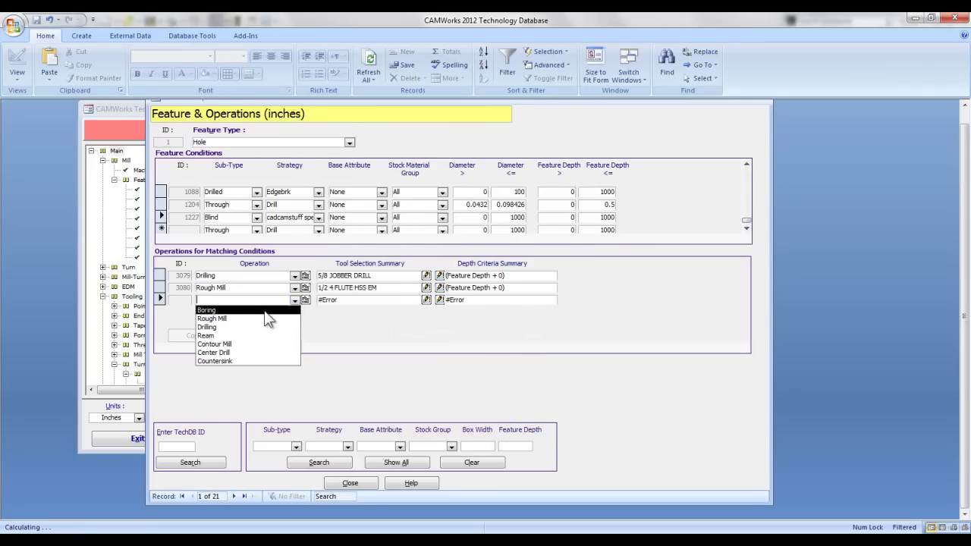
left_click(251, 344)
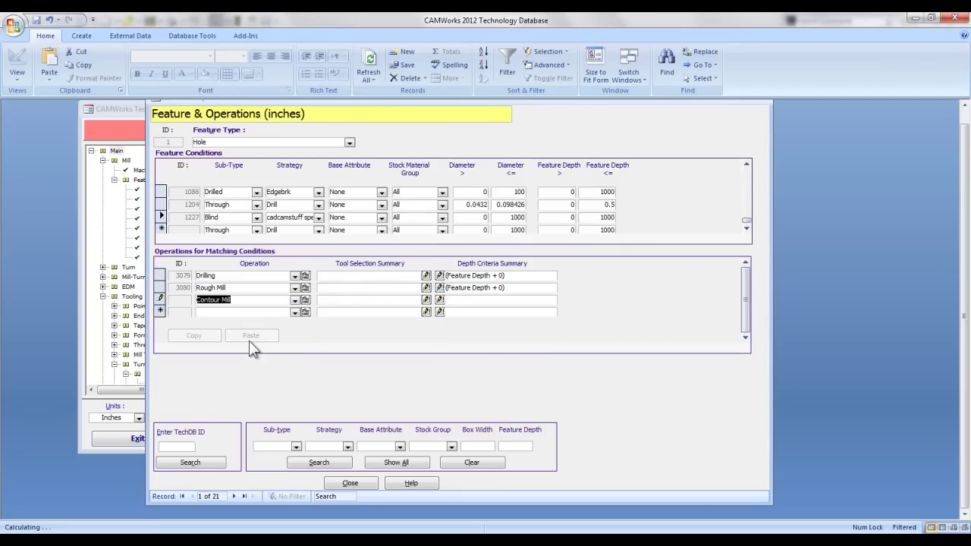
left_click(427, 300)
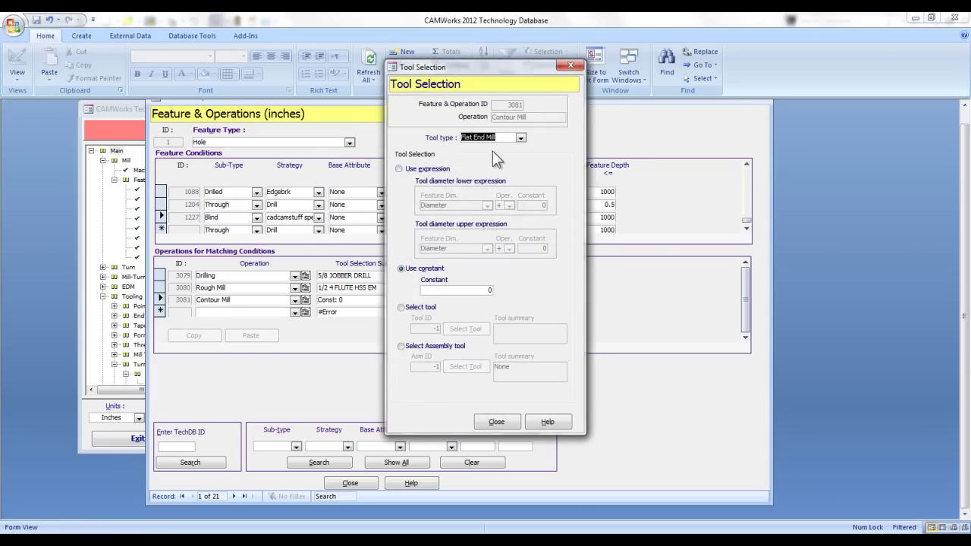
left_click(401, 308)
left_click(465, 329)
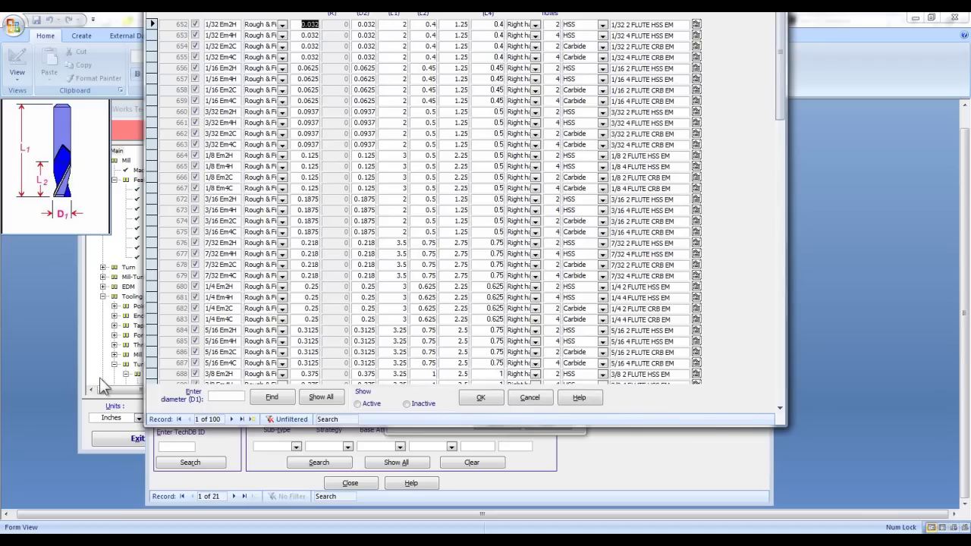
left_click(216, 398)
type(".5")
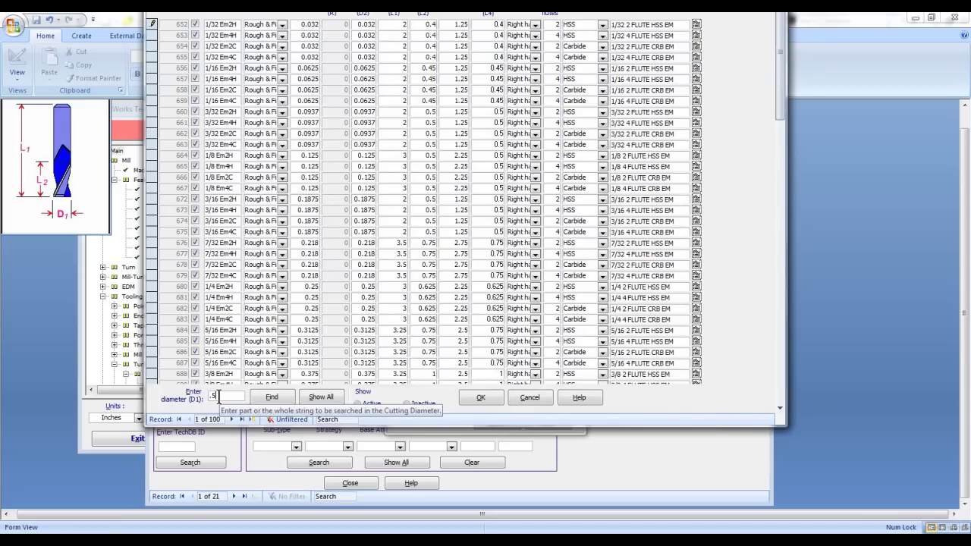
left_click(271, 397)
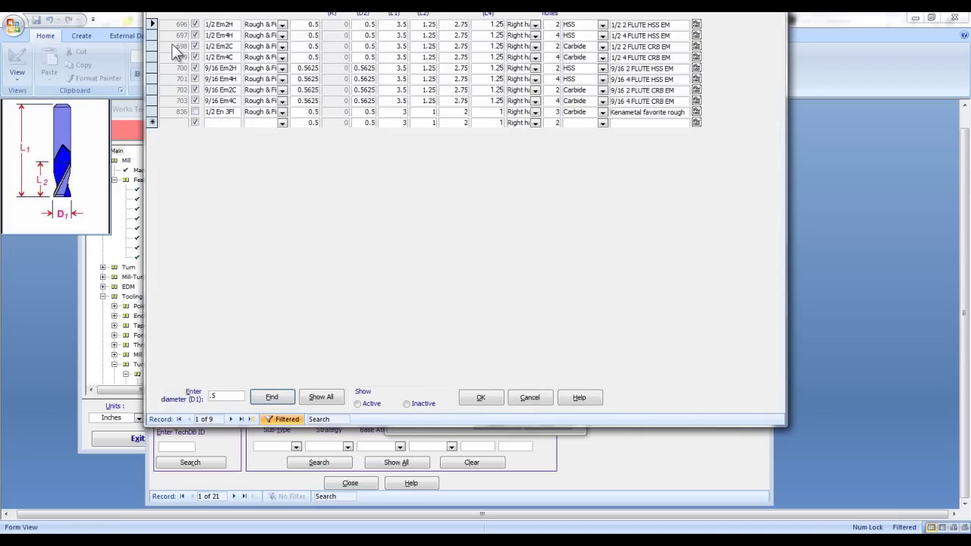
left_click(153, 35)
left_click(480, 398)
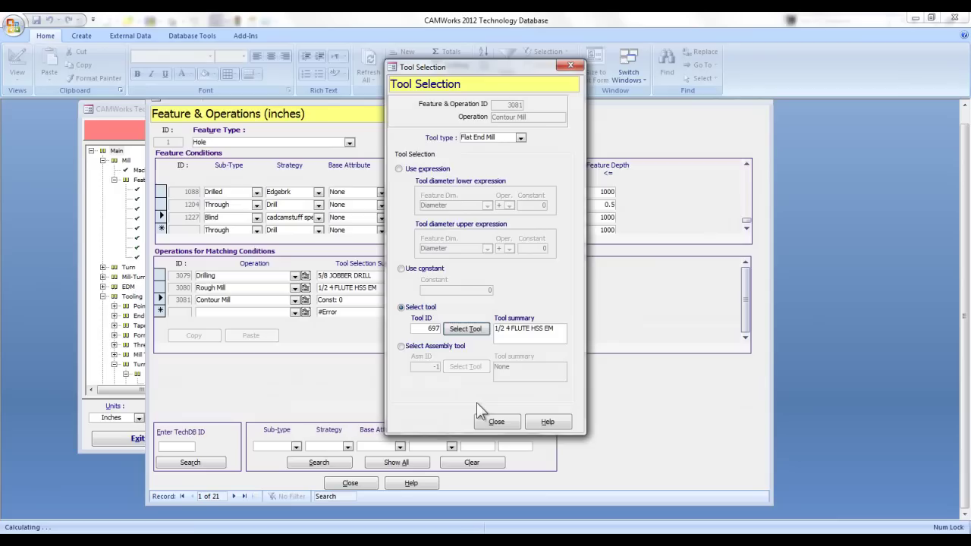
left_click(492, 426)
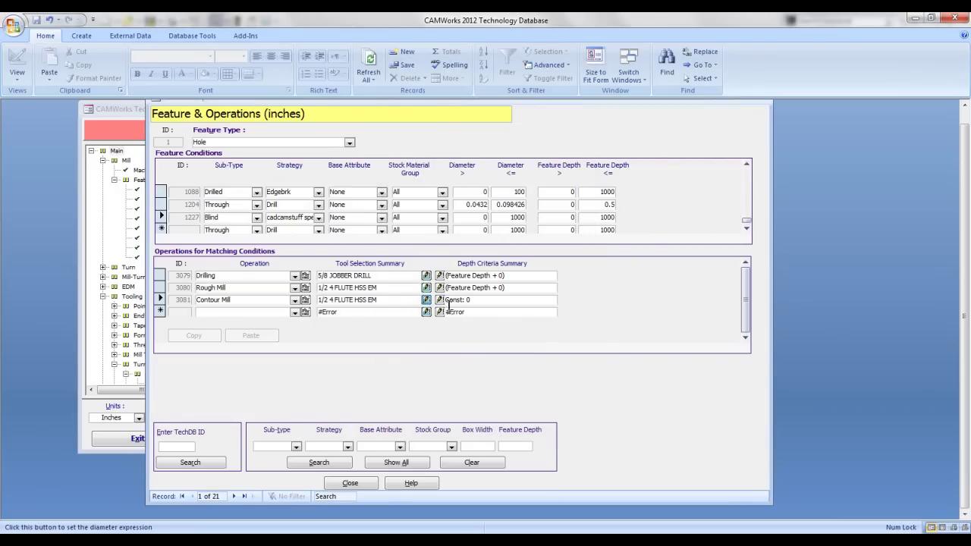
Set the Contour Mill operation's machining depth to an expression of Feature Depth + 0
left_click(442, 300)
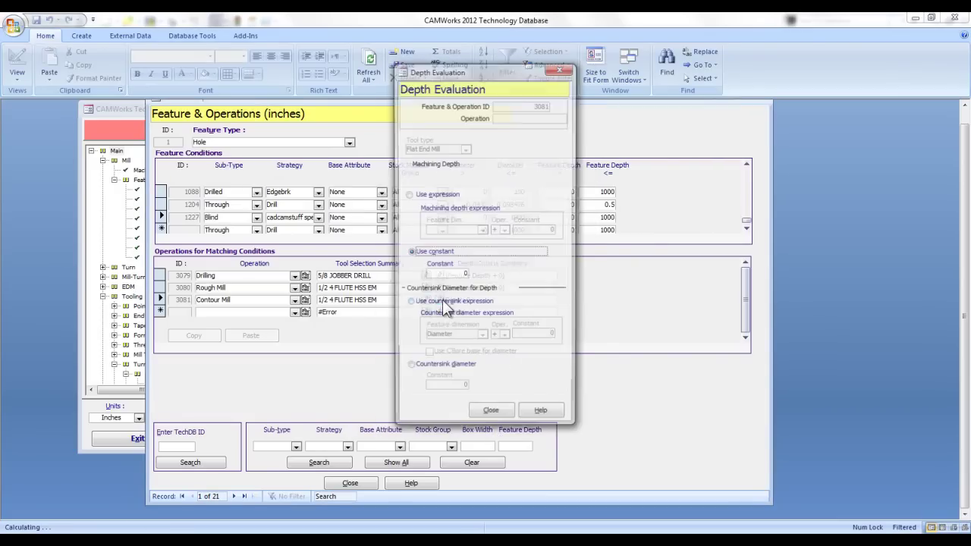
left_click(409, 195)
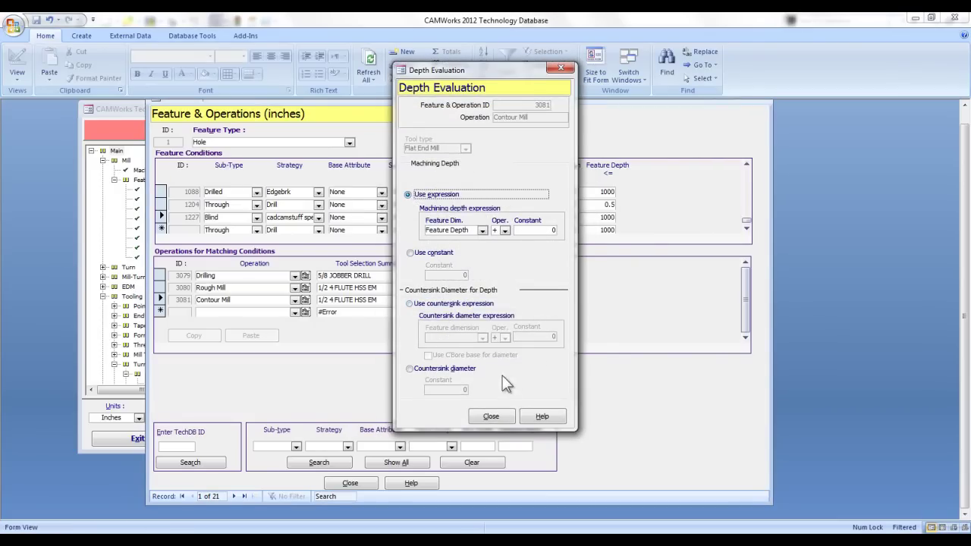
left_click(493, 413)
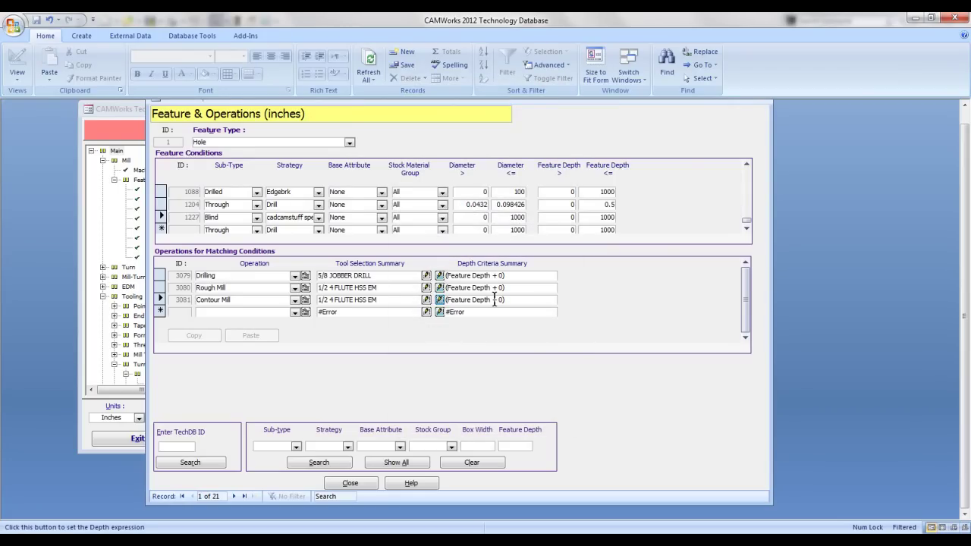
Check the Rough Mill operation's parameters, and exit the Technology Database to return to the Case part in SolidWorks
left_click(304, 289)
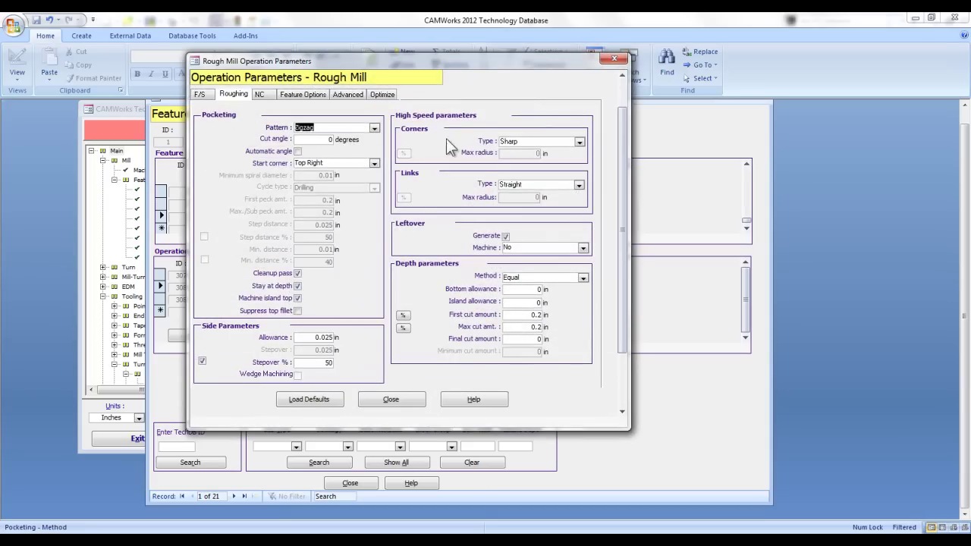
left_click(395, 404)
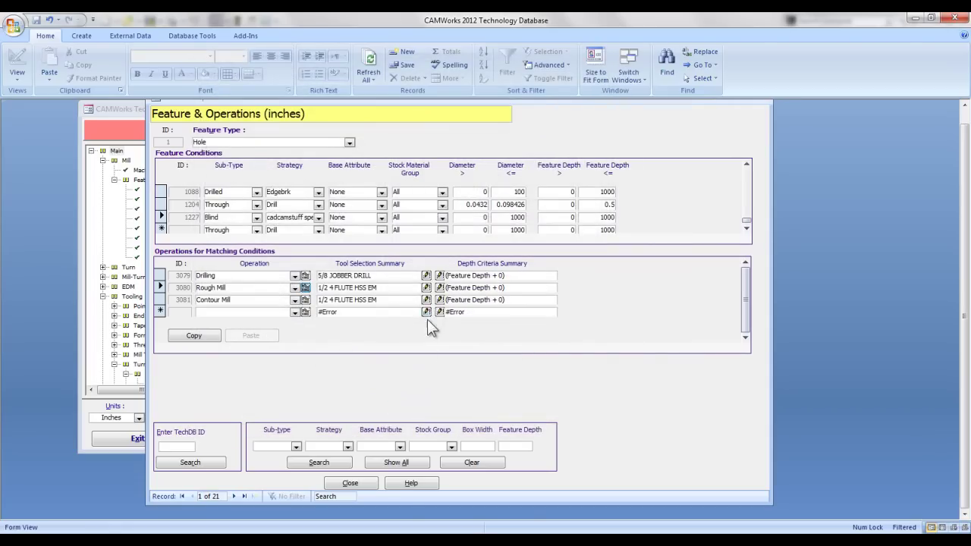
left_click(351, 482)
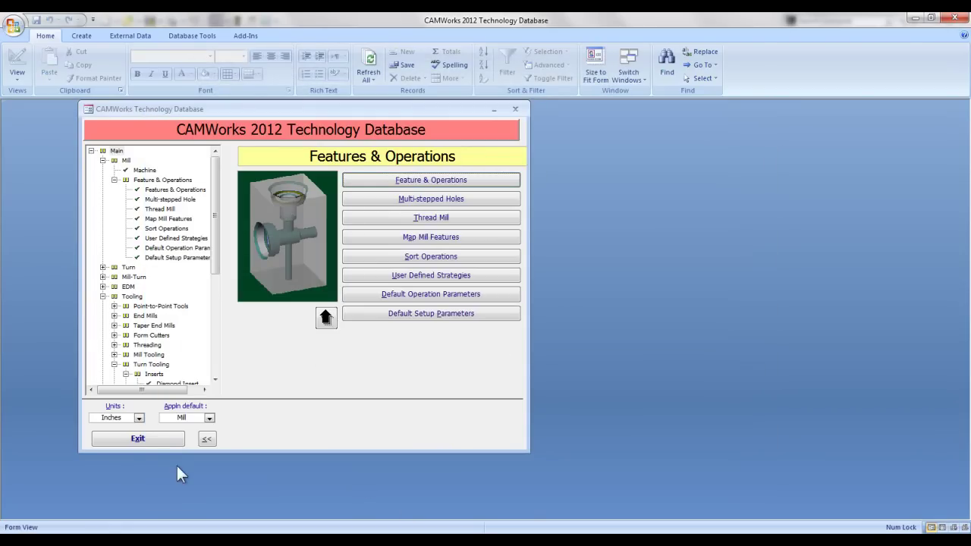
left_click(154, 438)
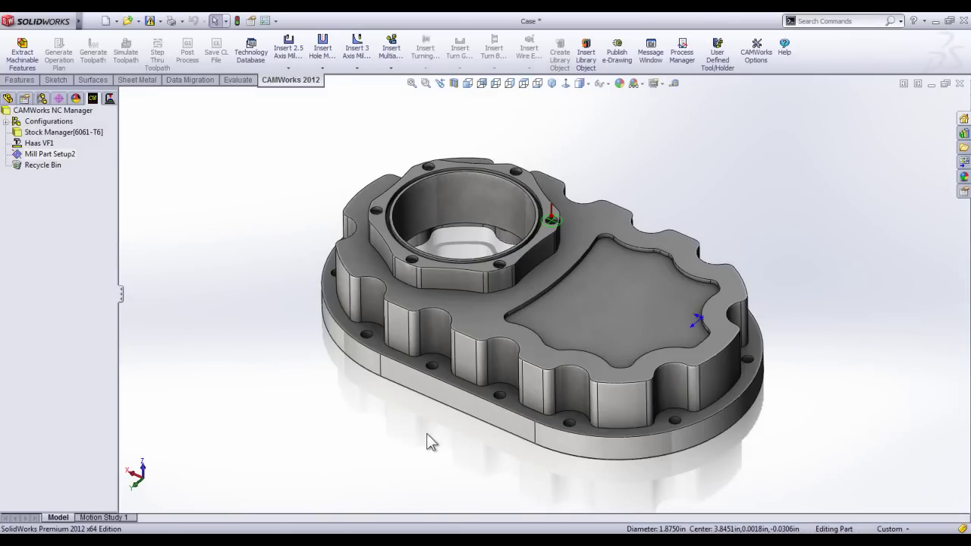
Start a 2.5 axis Hole feature in Mill Part Setup2 from the circular edge around the top of the case's large bore
right_click(50, 154)
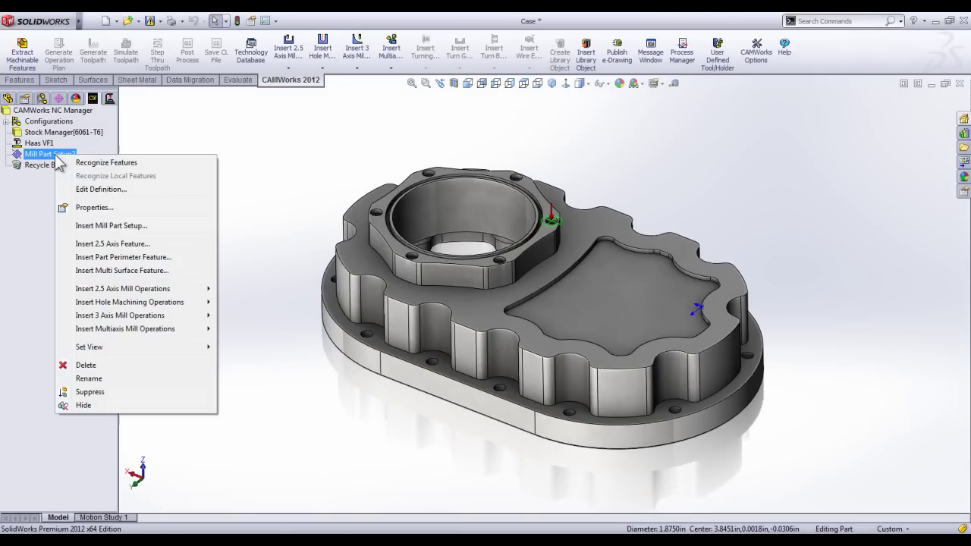
left_click(121, 244)
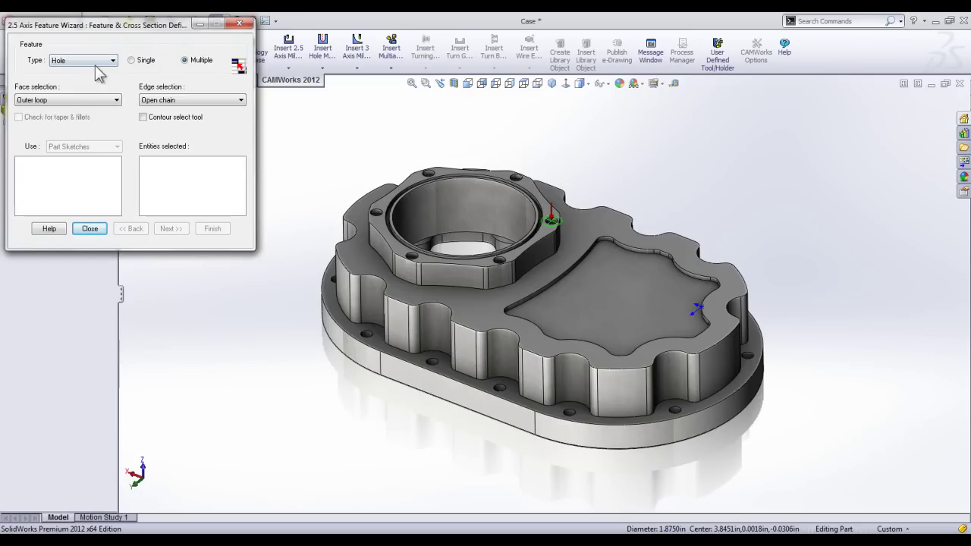
left_click(409, 196)
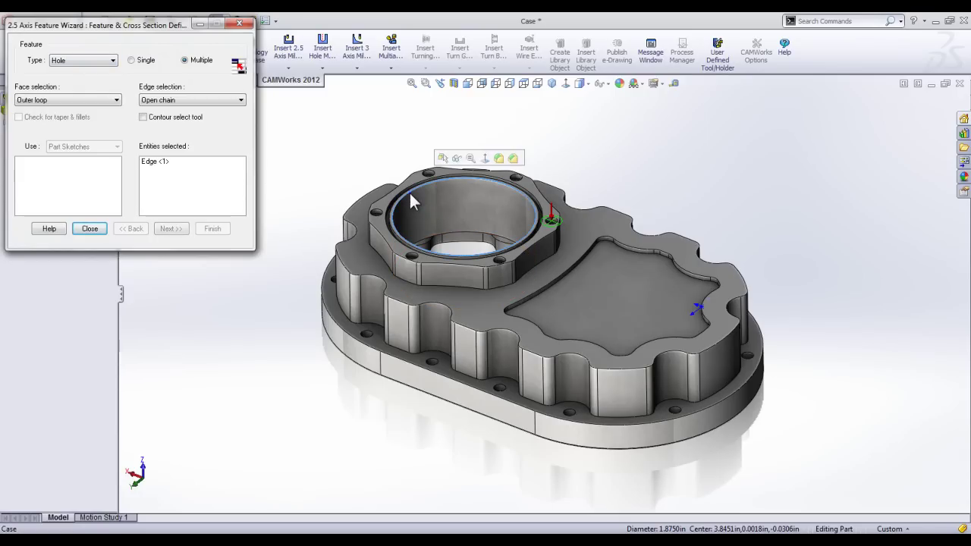
left_click(170, 228)
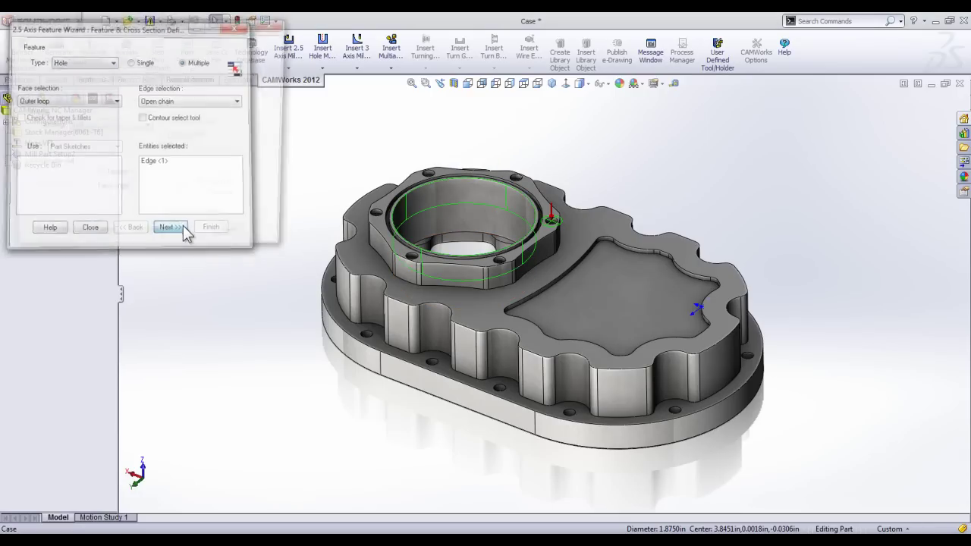
End the hole up to the case's inner face below the bore, choose the "cadcamstuff special hole" strategy and finish the feature
left_click(440, 83)
left_click(529, 307)
middle_click_drag(527, 311, 440, 468)
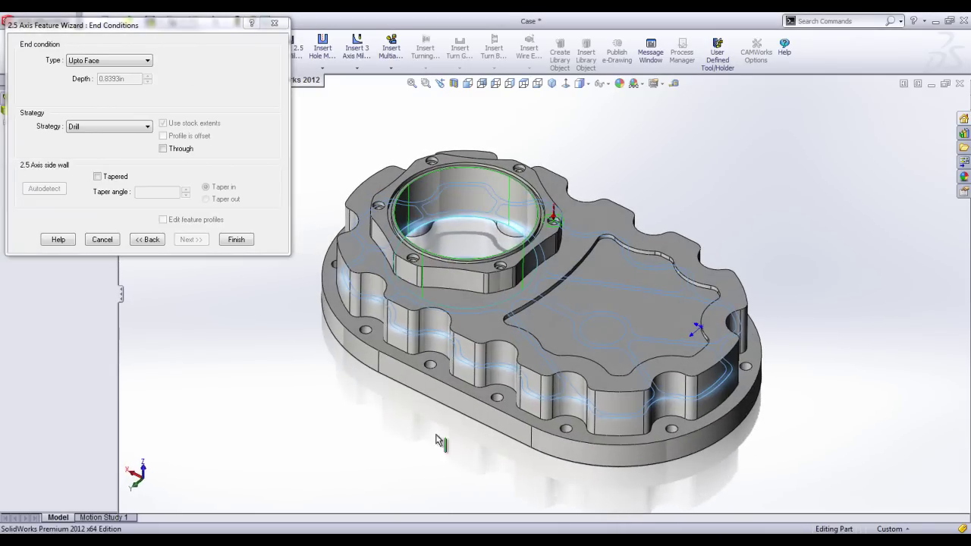
left_click(129, 127)
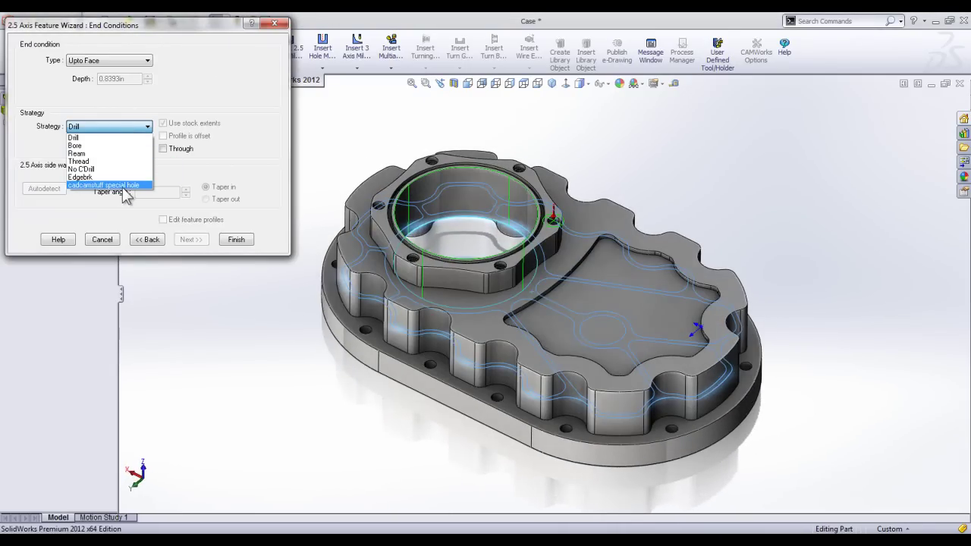
left_click(125, 186)
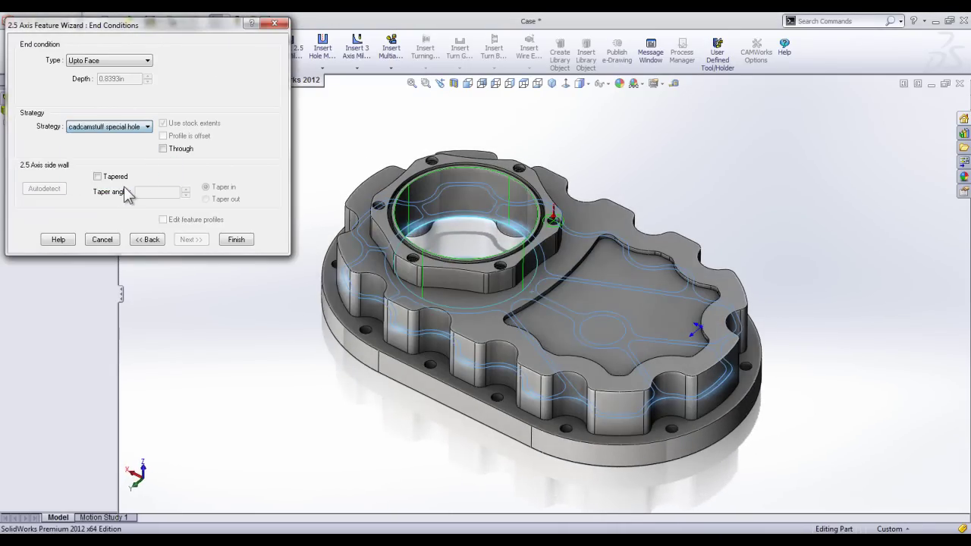
left_click(237, 241)
left_click(89, 229)
Generate the operation plan for the new special-hole feature in Mill Part Setup2
right_click(66, 164)
key("Escape")
right_click(64, 167)
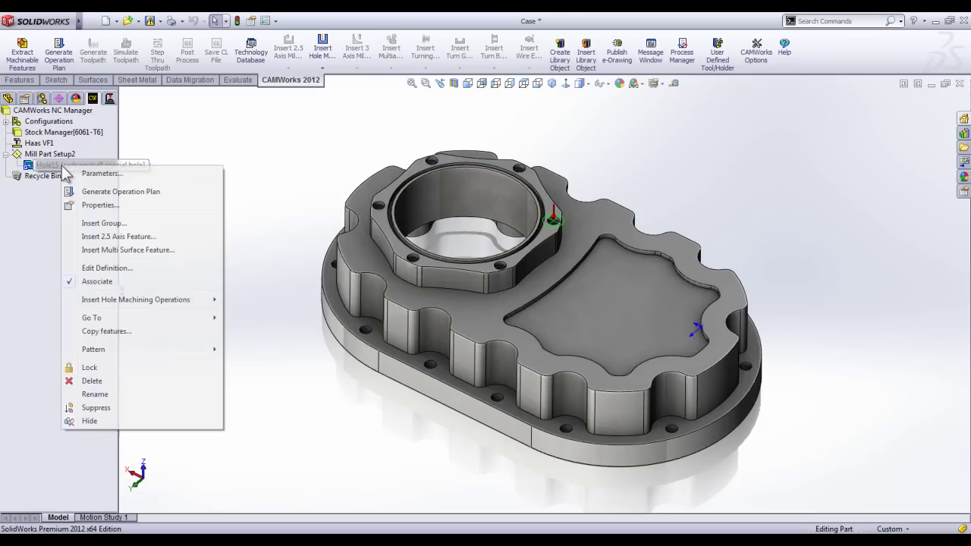
left_click(132, 193)
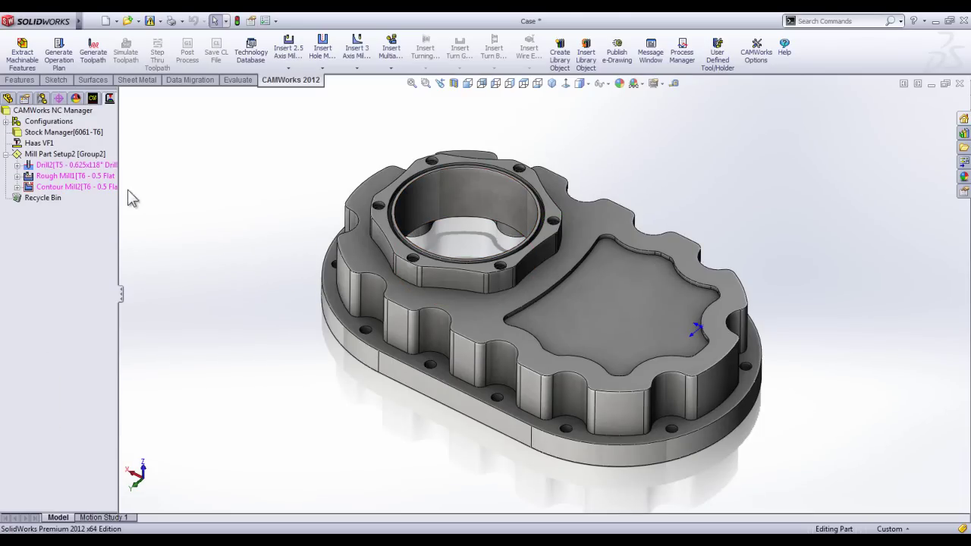
Generate the toolpaths for Mill Part Setup2 and review those of the Drill, Rough Mill and Contour Mill operations
left_click(66, 165)
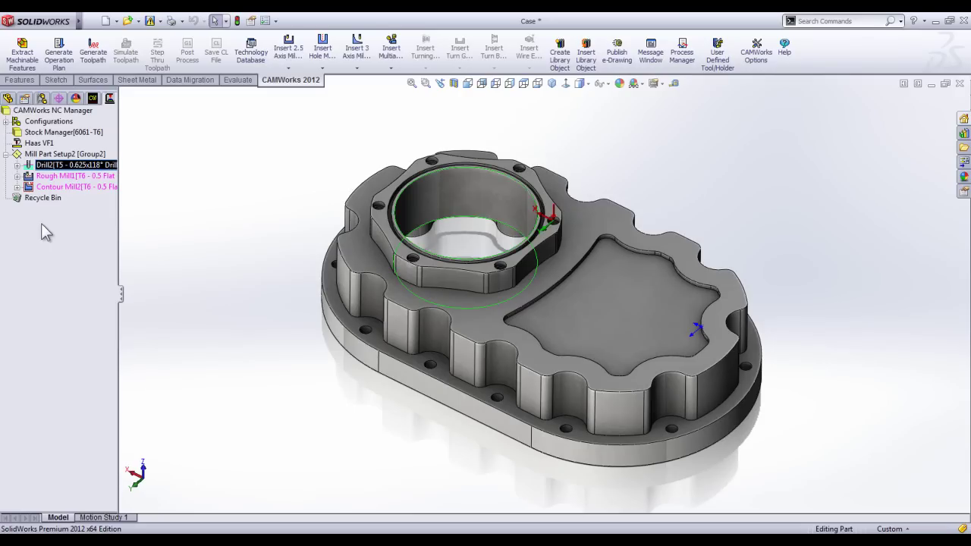
left_click(58, 176)
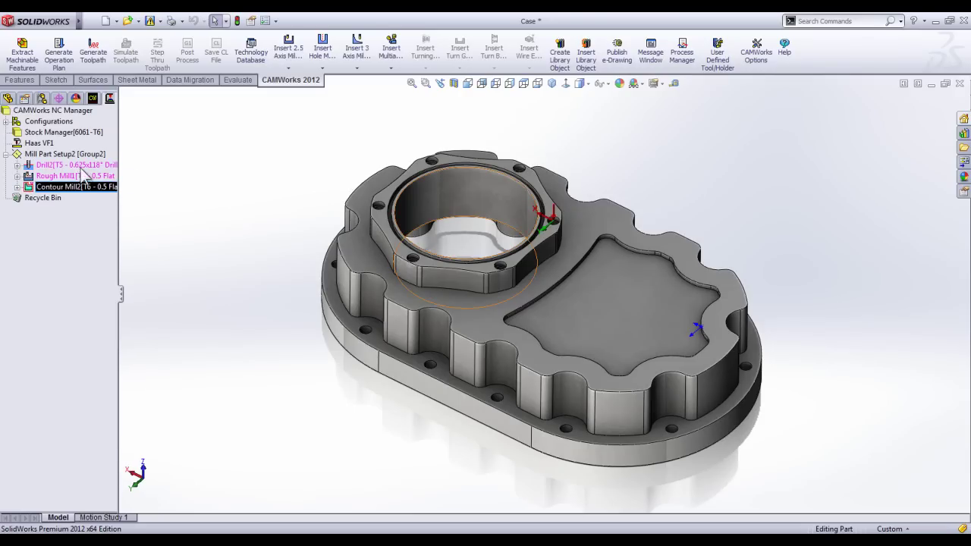
right_click(77, 155)
left_click(128, 183)
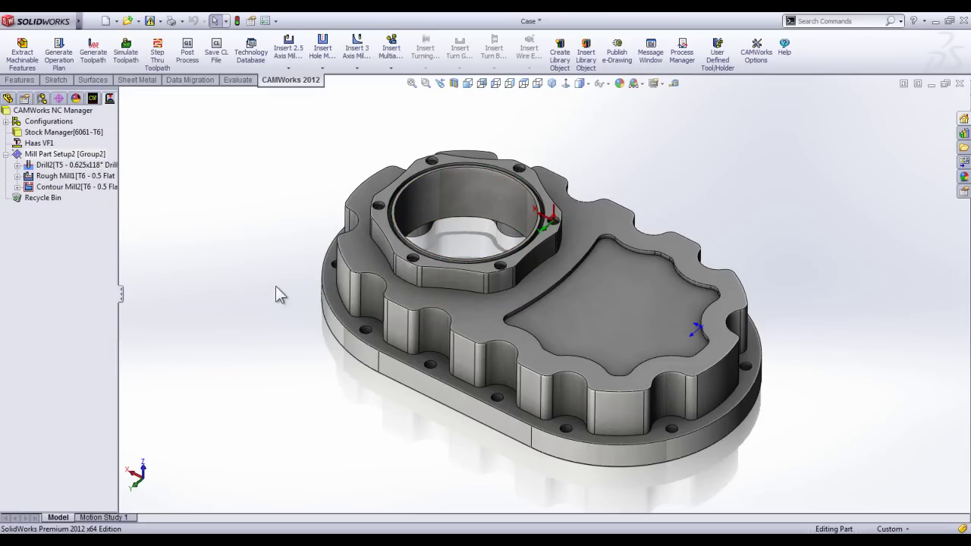
middle_click_drag(215, 275, 289, 279)
left_click(49, 166)
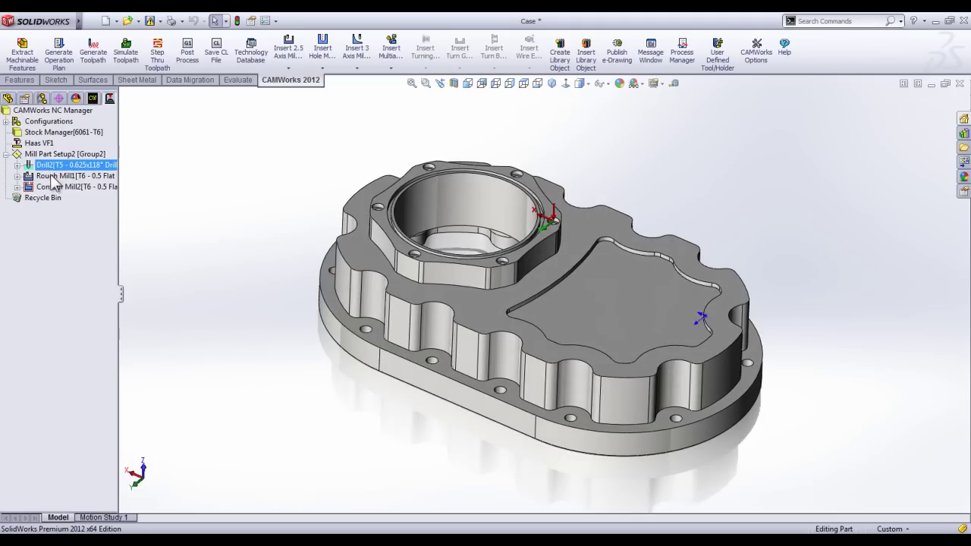
left_click(55, 176)
left_click(68, 187)
middle_click_drag(372, 304, 351, 317)
Simulate the bore's toolpaths one tool at a time using Next Tool, and close the simulation
left_click(126, 60)
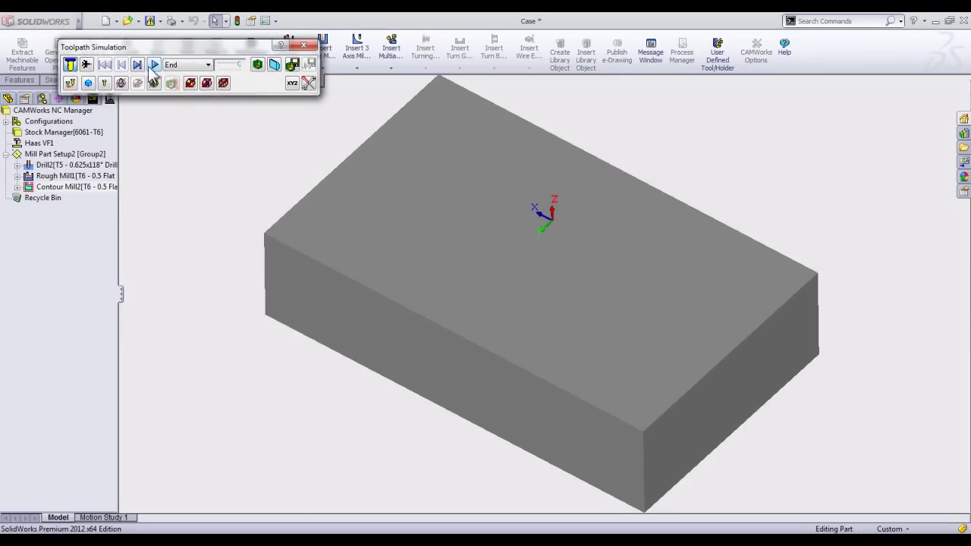
left_click(201, 67)
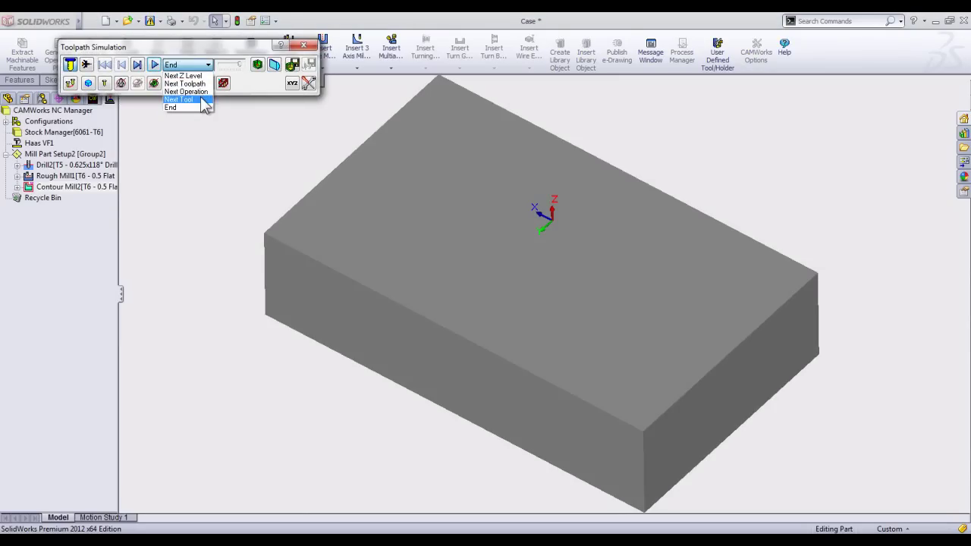
left_click(190, 99)
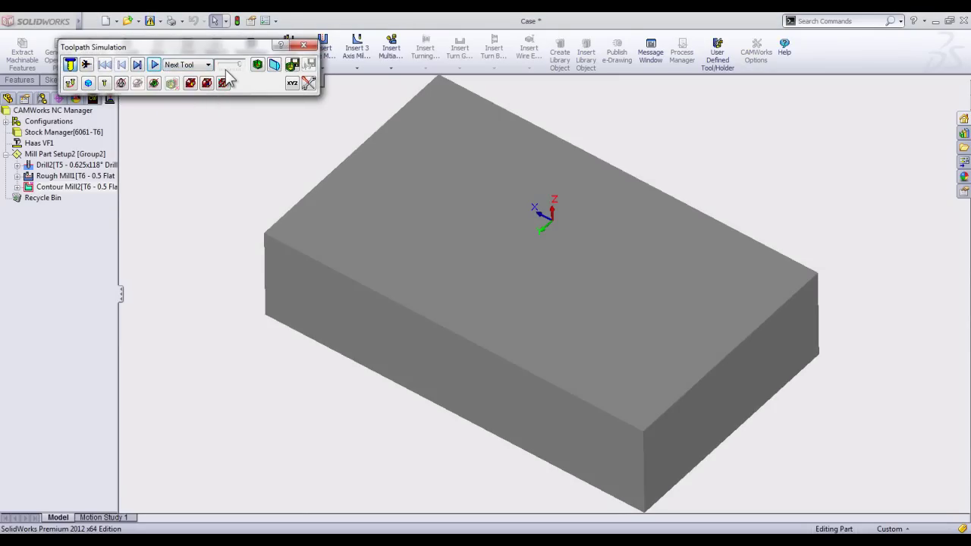
left_click(154, 65)
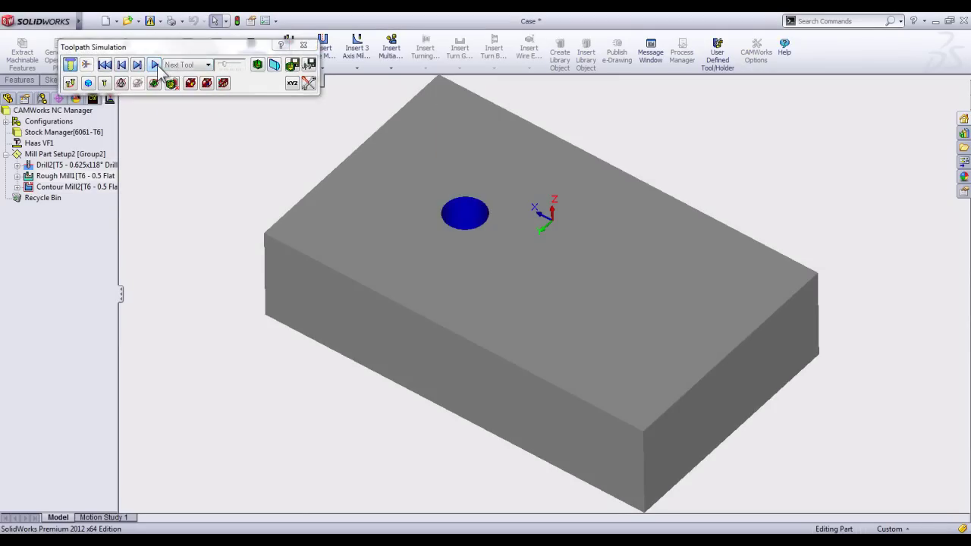
left_click(155, 65)
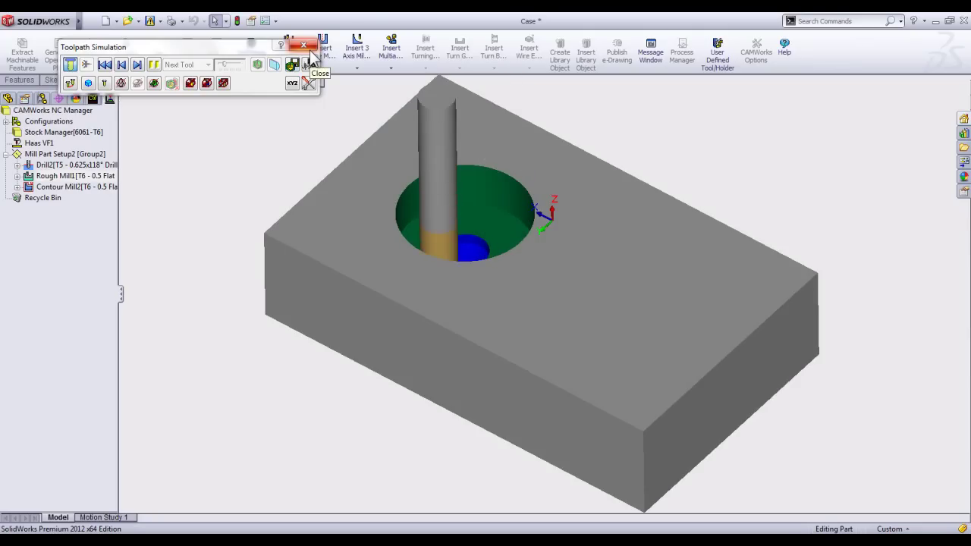
left_click(310, 48)
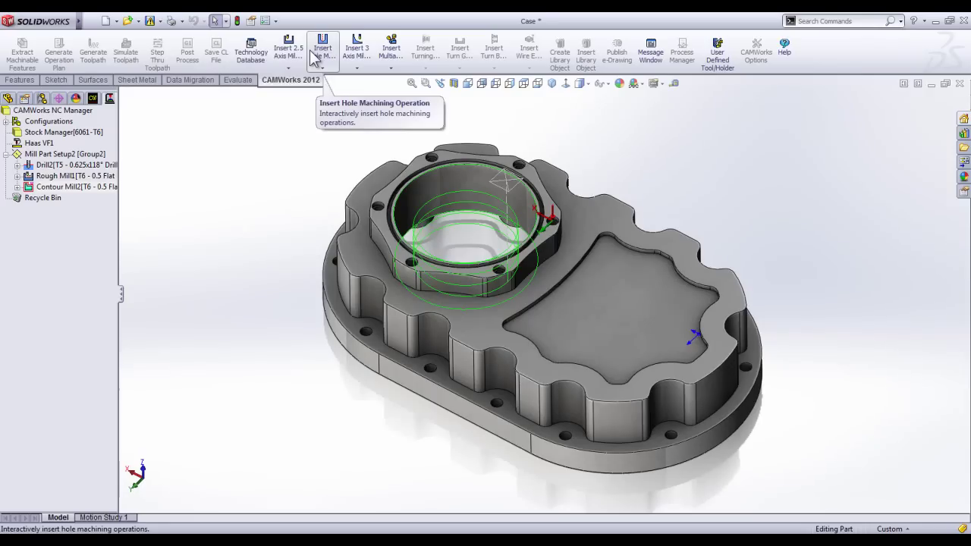
Set the Rough Mill operation's pocketing pattern to Spiral Out
double_click(57, 179)
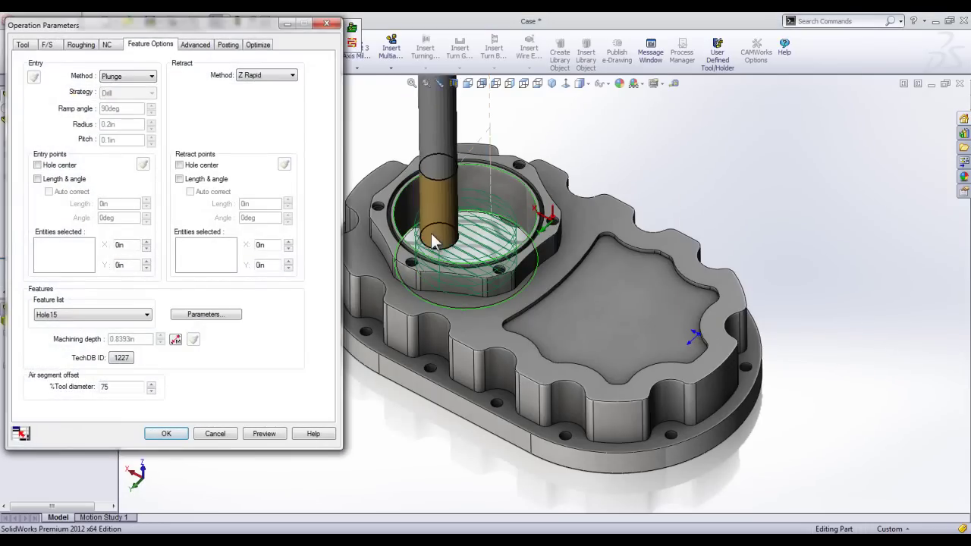
left_click(77, 47)
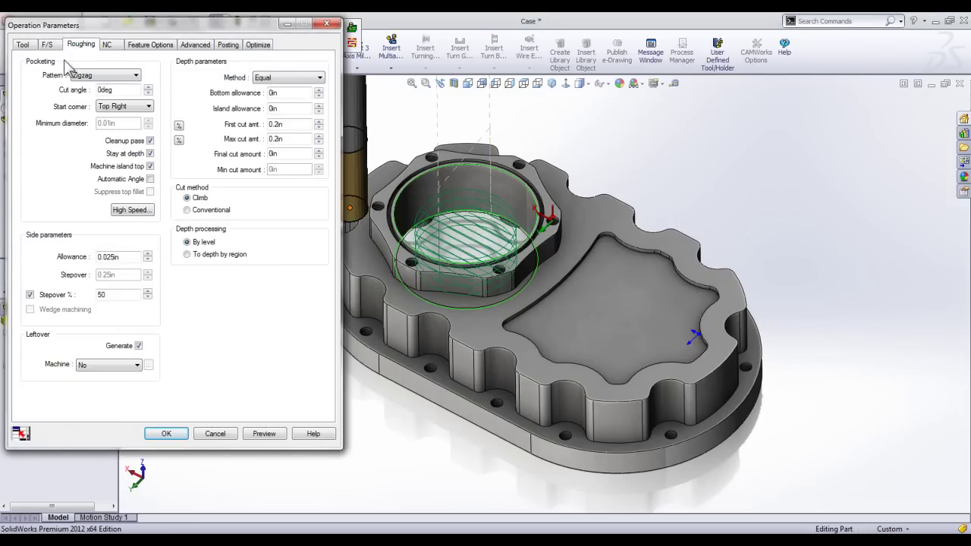
left_click(107, 77)
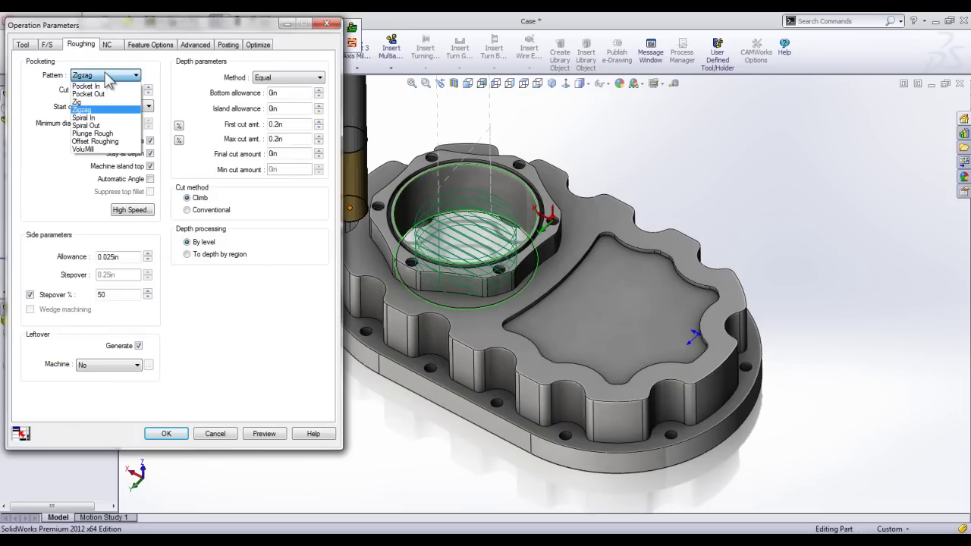
left_click(82, 126)
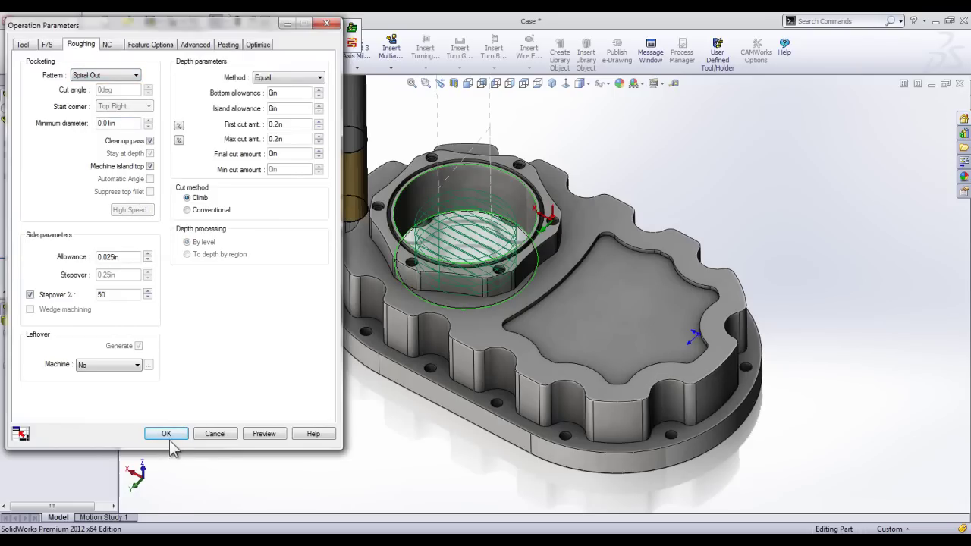
left_click(170, 438)
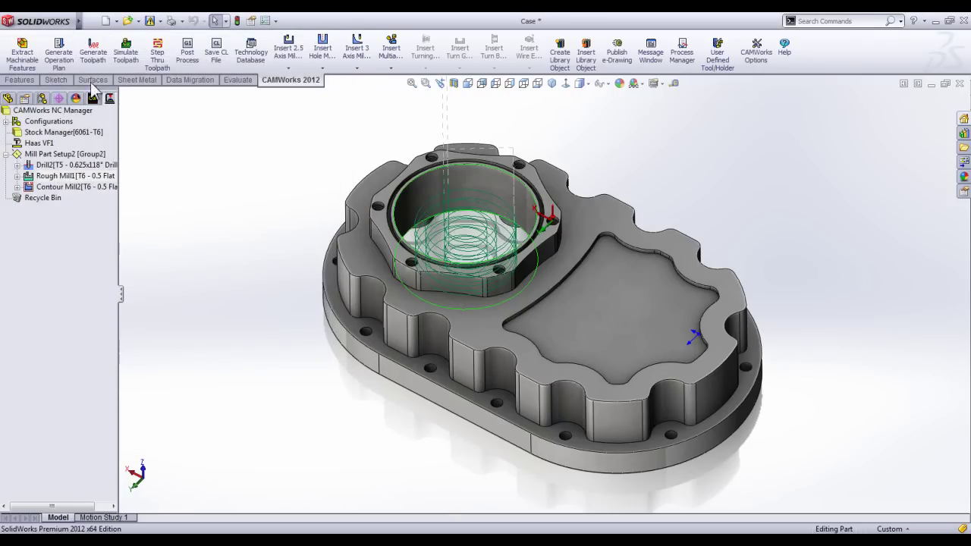
Simulate the bore machining tool by tool with the spiral roughing pattern, and close the simulation
left_click(126, 51)
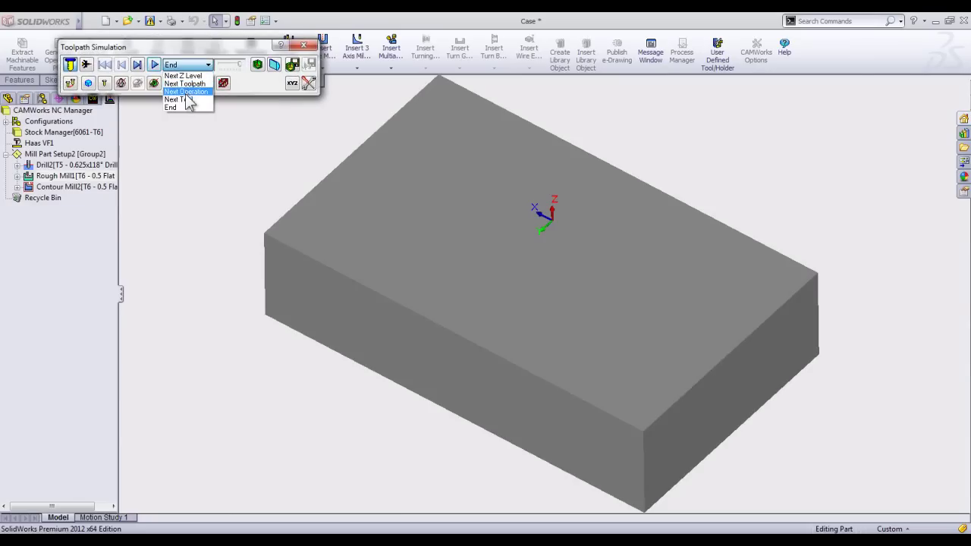
left_click(182, 99)
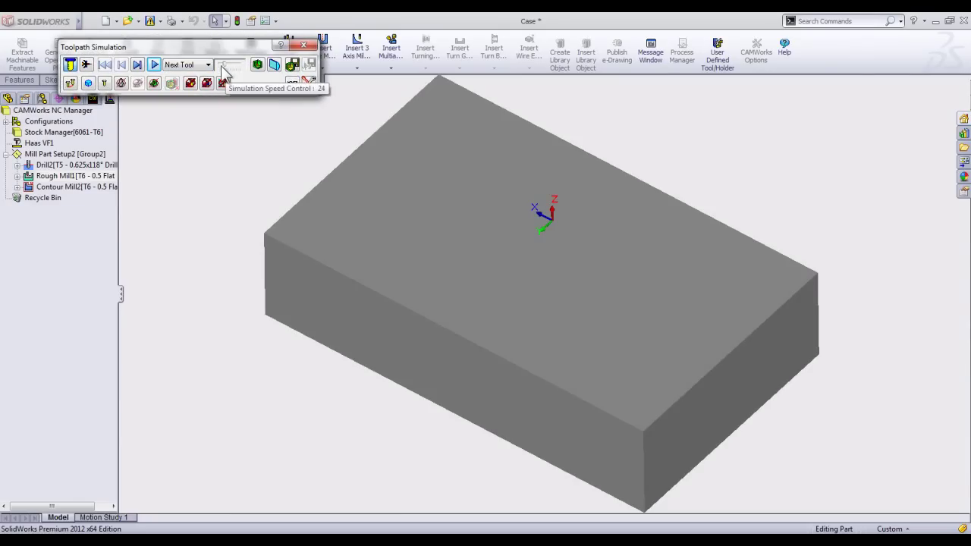
left_click(154, 65)
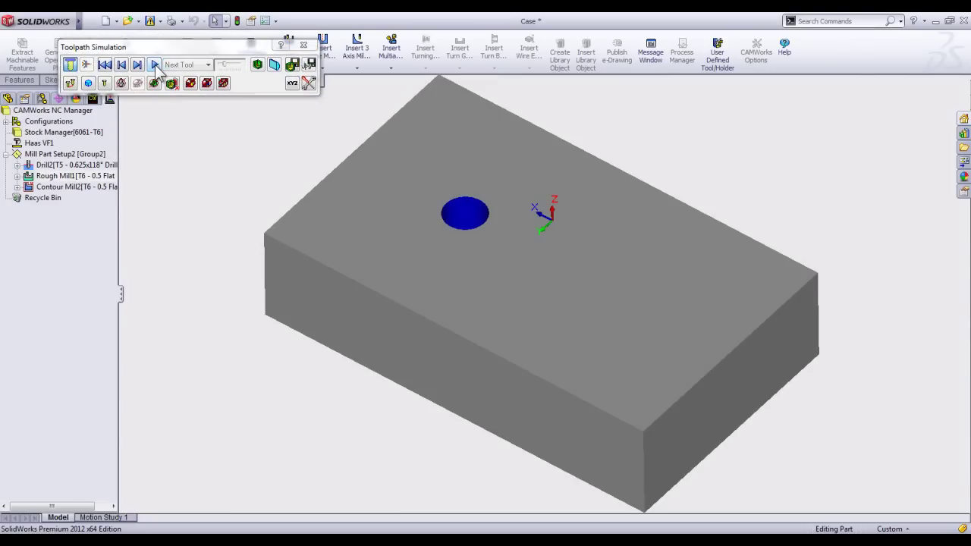
left_click(155, 66)
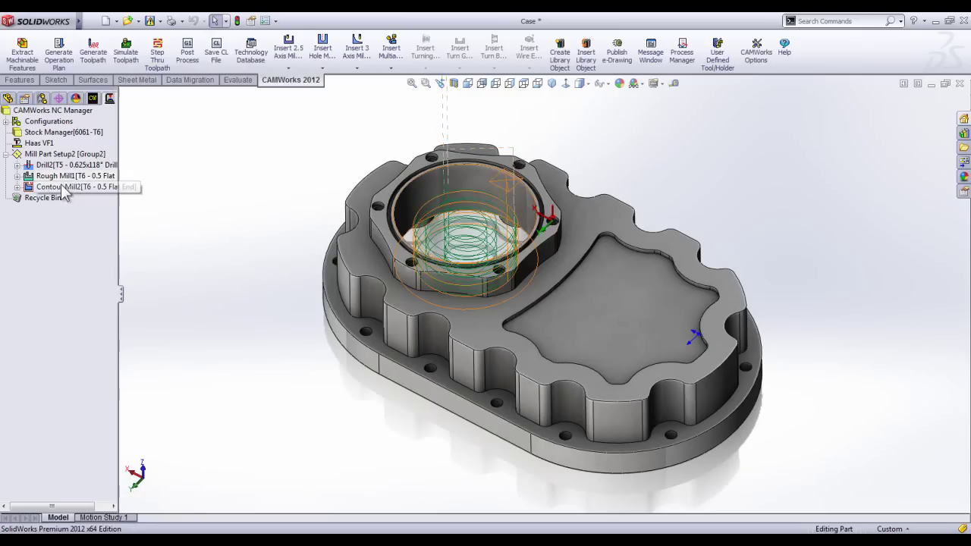
left_click(303, 47)
Set the Rough Mill operation's entry point to the hole center
double_click(61, 184)
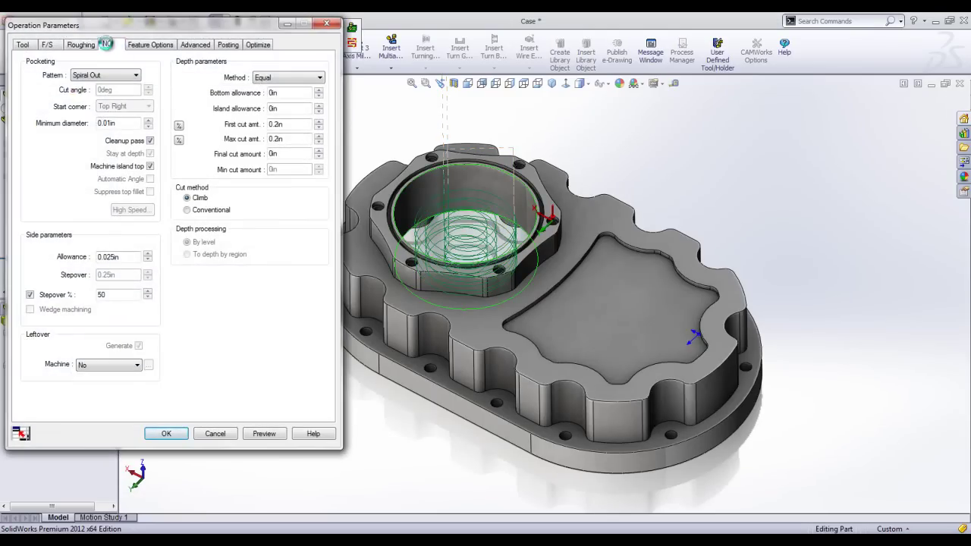
left_click(150, 45)
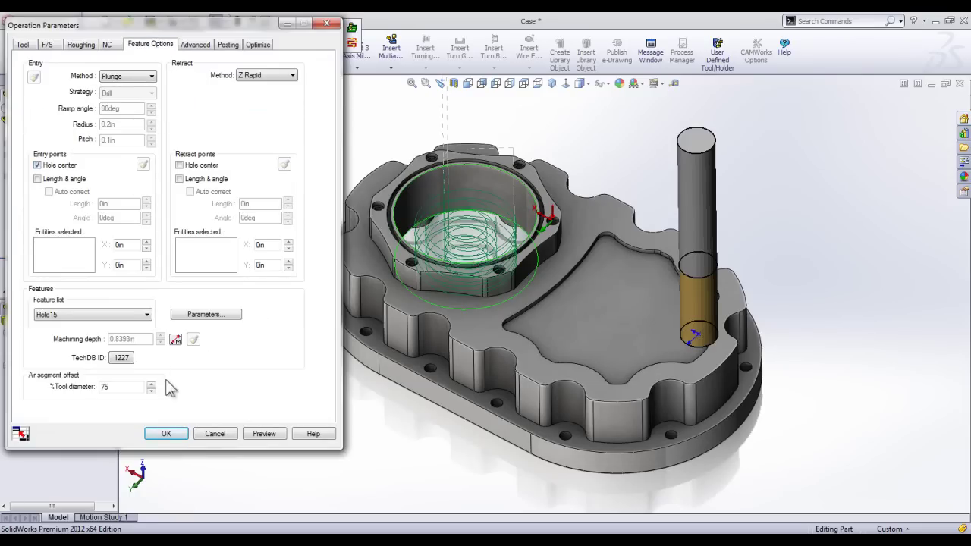
left_click(166, 434)
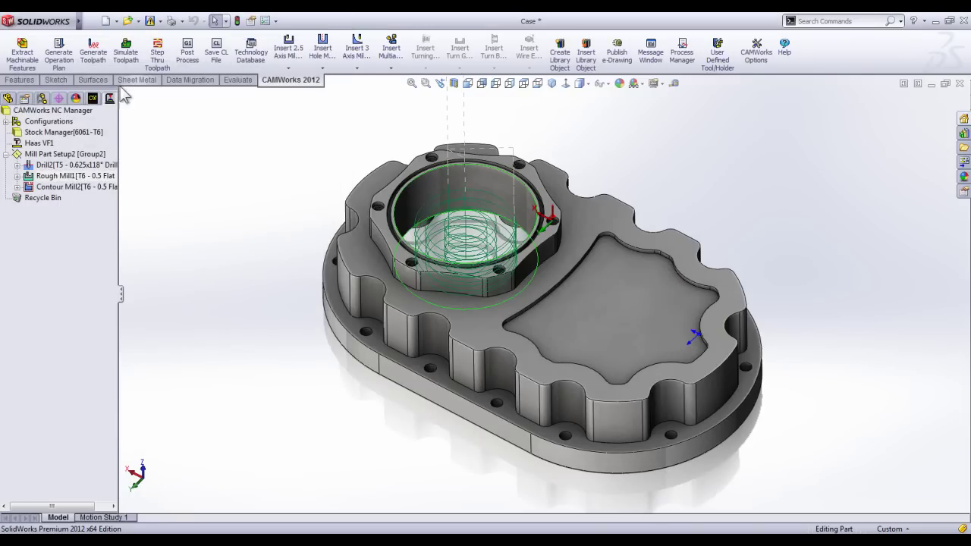
Simulate the toolpaths by Next Tool to check roughing with the hole-center entry, and close the simulation
left_click(126, 51)
left_click(176, 65)
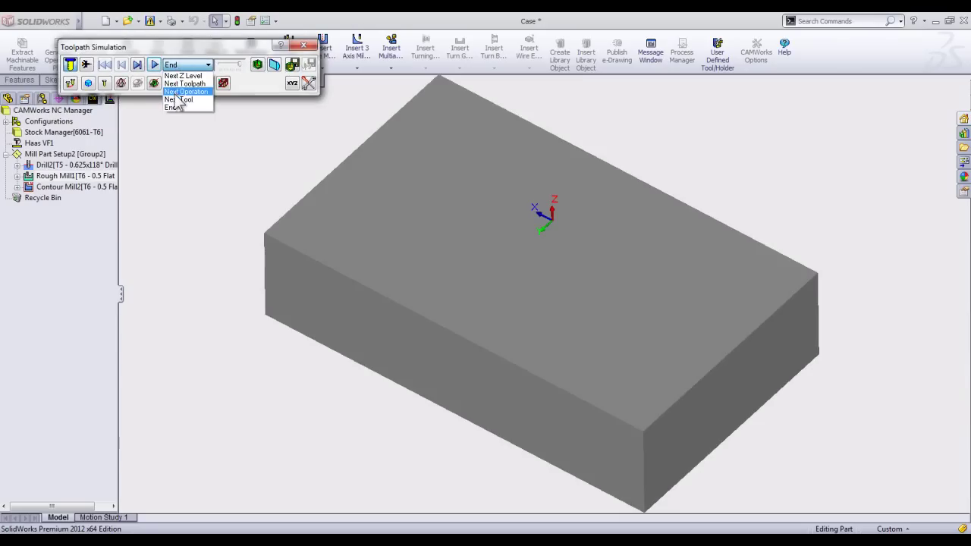
left_click(177, 100)
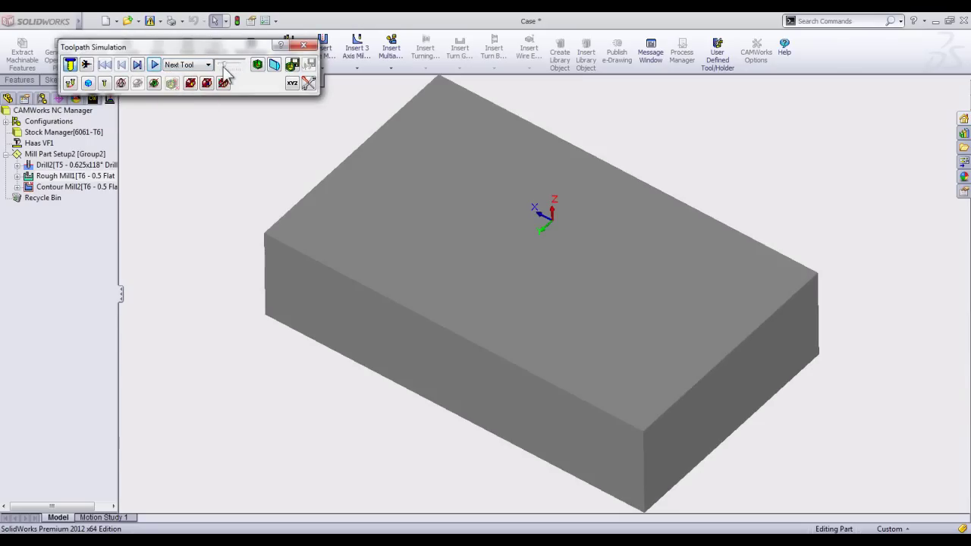
left_click(154, 66)
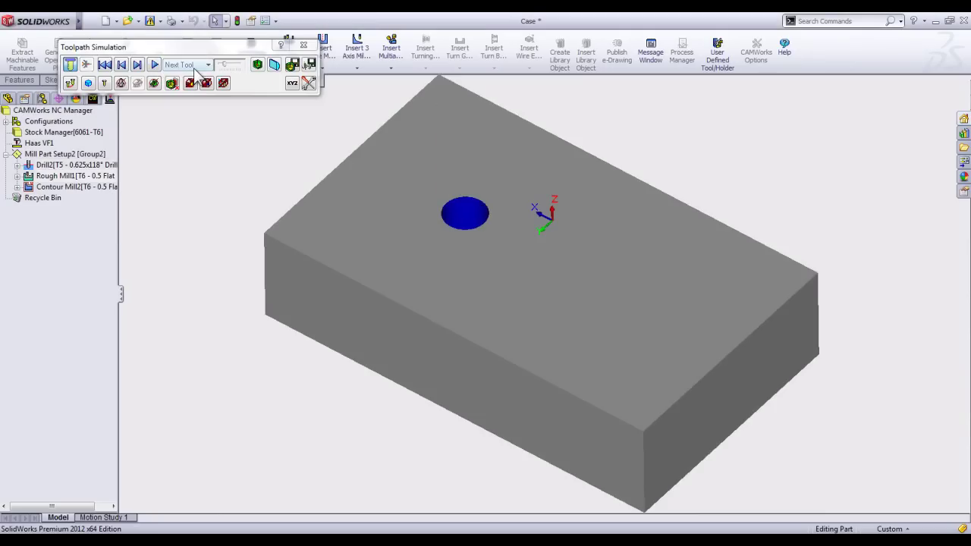
left_click(154, 65)
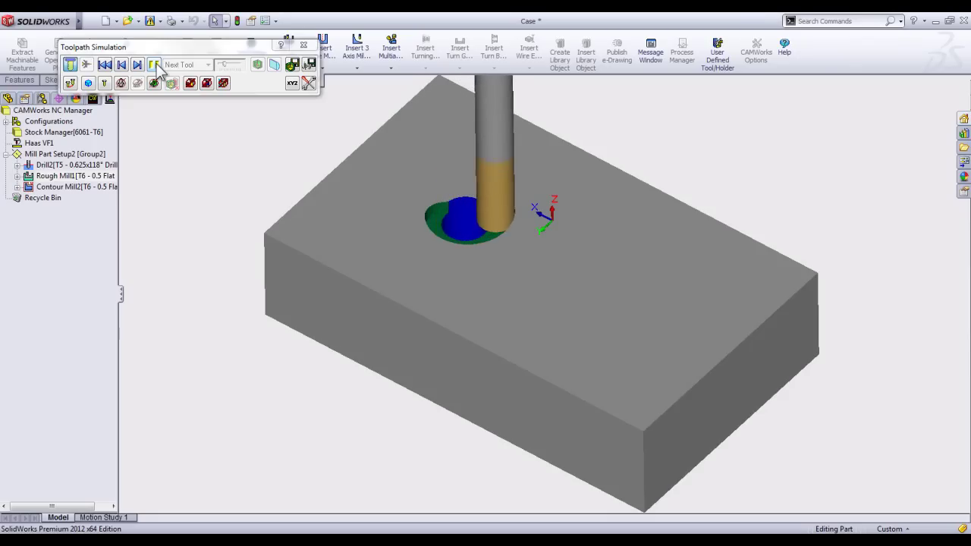
left_click(304, 45)
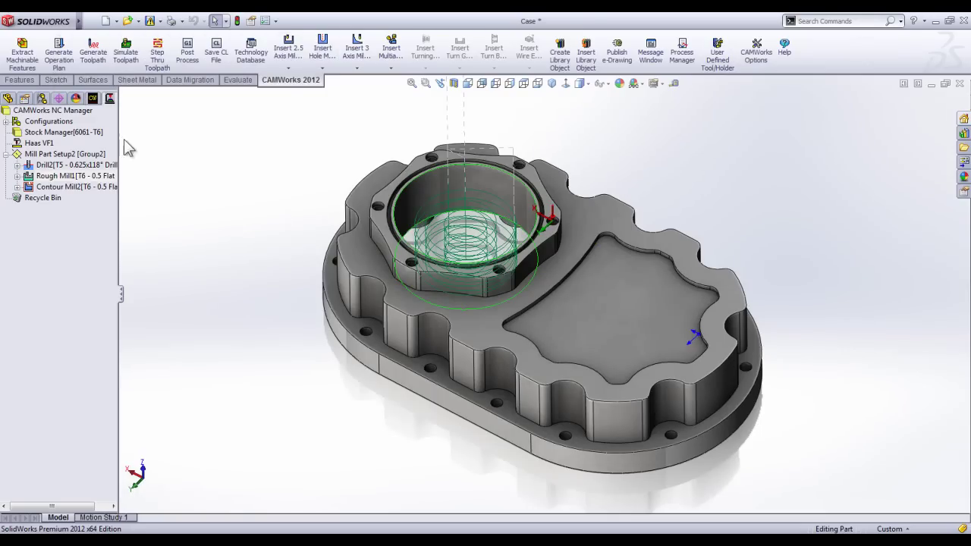
Save the special-hole feature's operation plan to the Technology Database, overwriting the existing feature condition
left_click(93, 99)
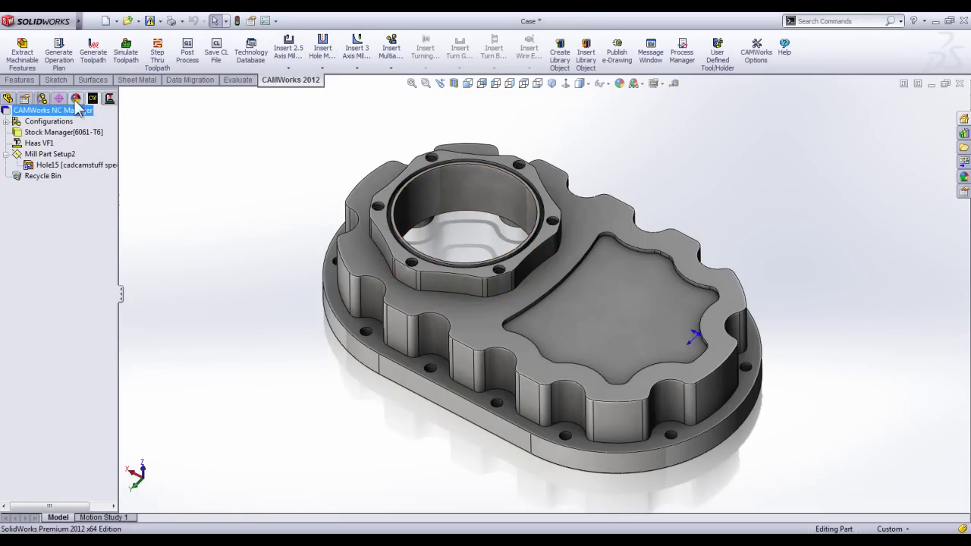
right_click(42, 166)
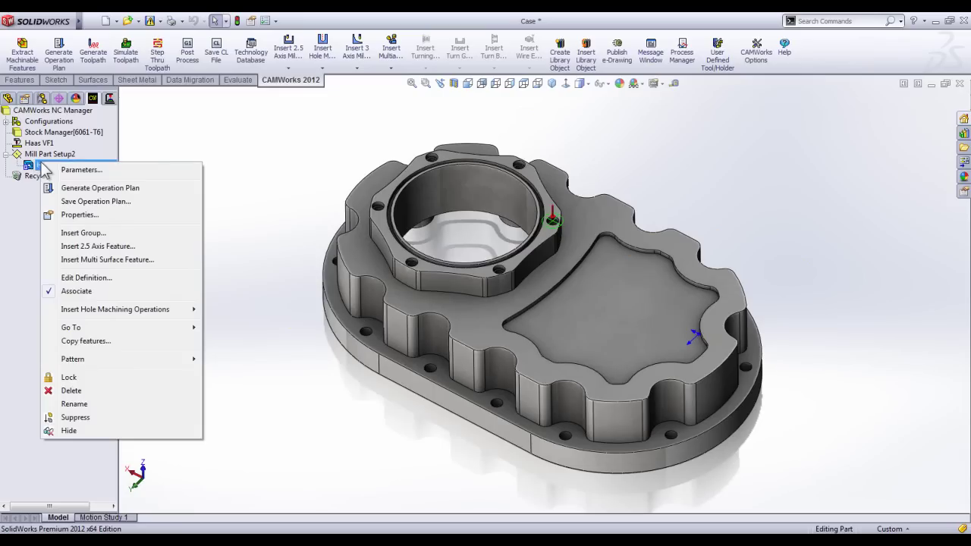
left_click(96, 201)
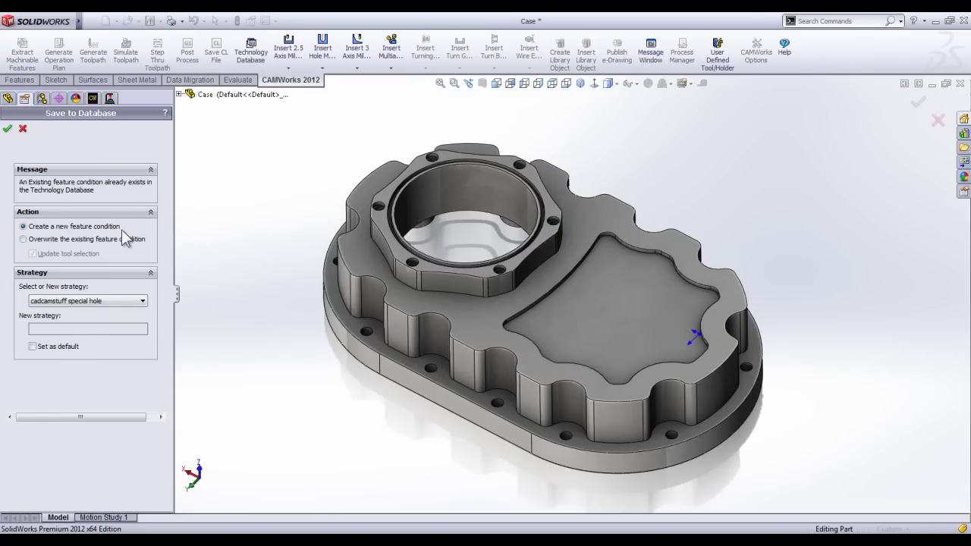
left_click(24, 239)
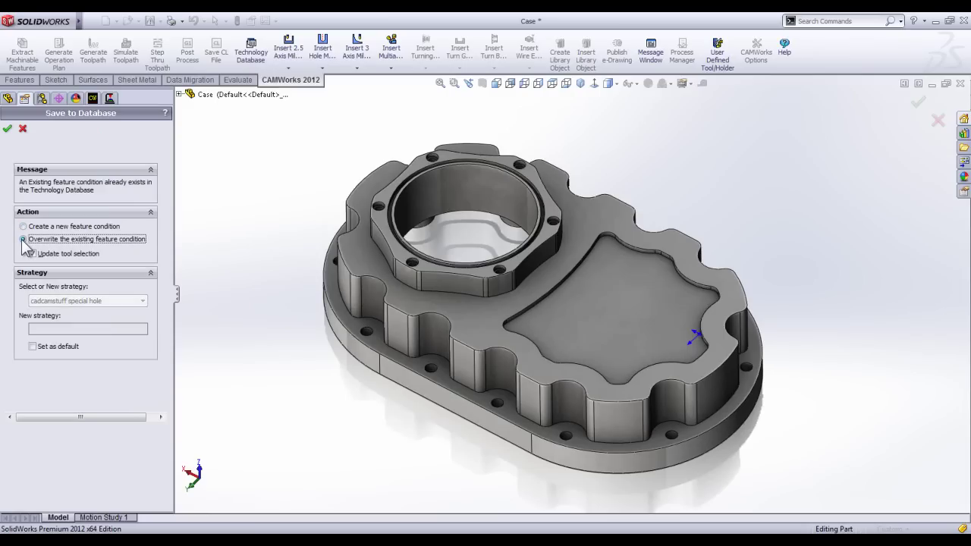
left_click(8, 129)
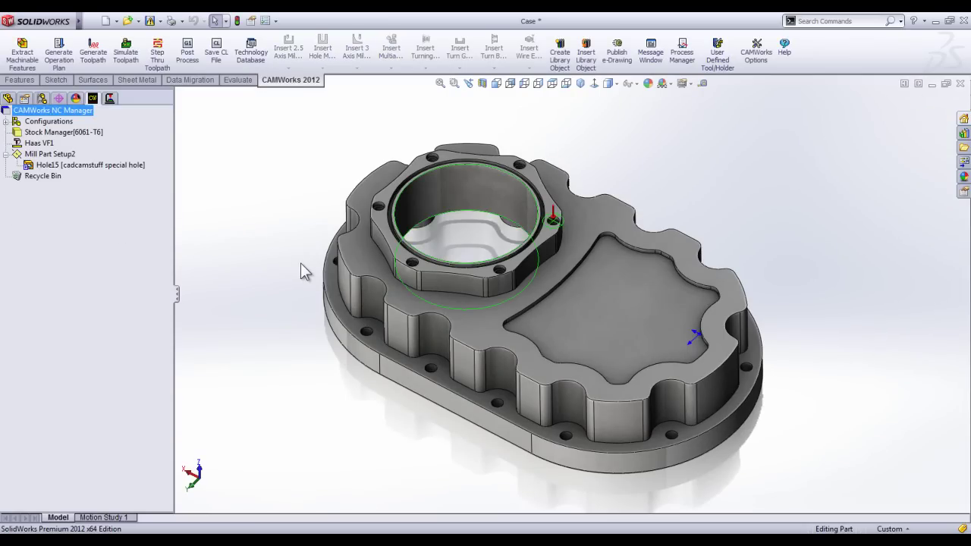
Delete the cadcamstuff special hole feature from Mill Part Setup2 and permanently remove it from the Recycle Bin
left_click(322, 343)
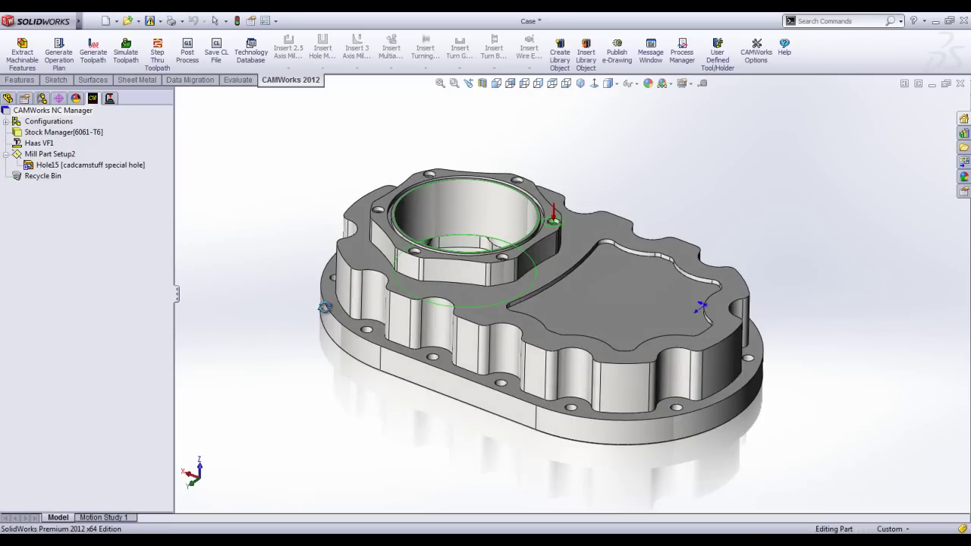
right_click(43, 164)
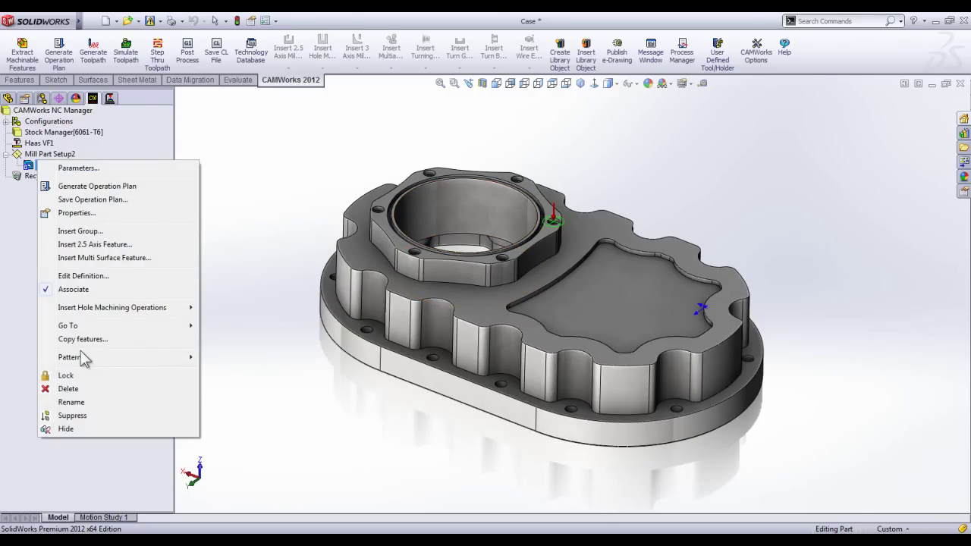
left_click(68, 389)
left_click(542, 306)
right_click(56, 176)
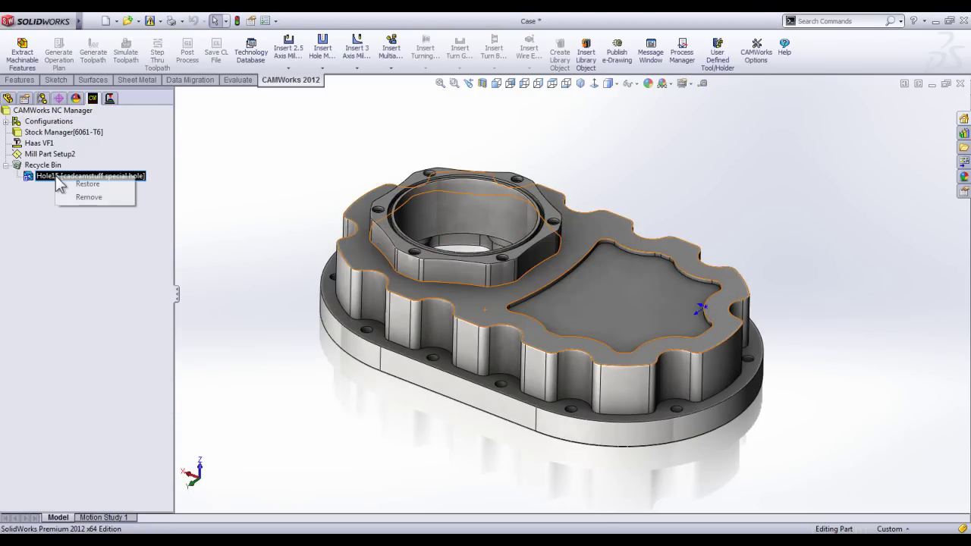
left_click(89, 198)
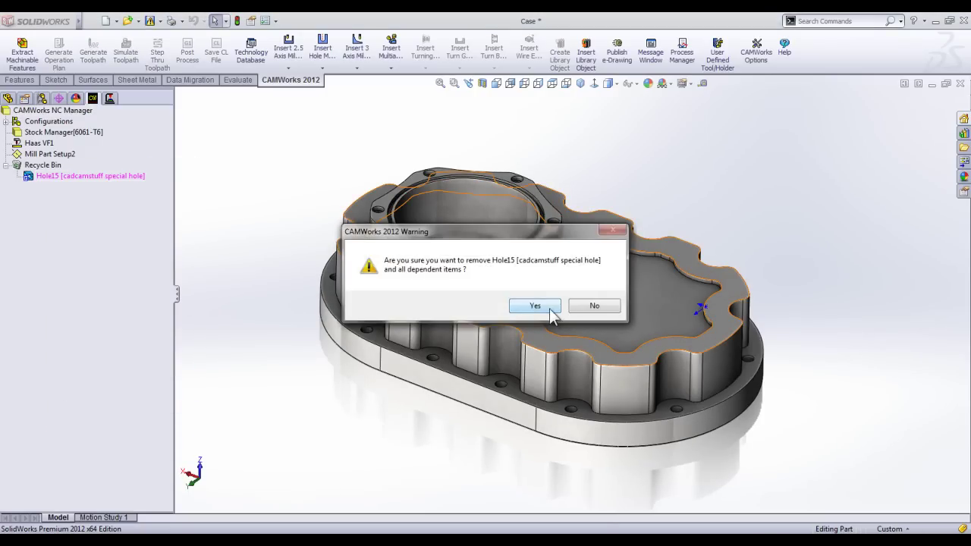
left_click(550, 308)
Start a new 2.5 axis Hole feature in Mill Part Setup2 from the large bore of the case
right_click(67, 154)
left_click(144, 244)
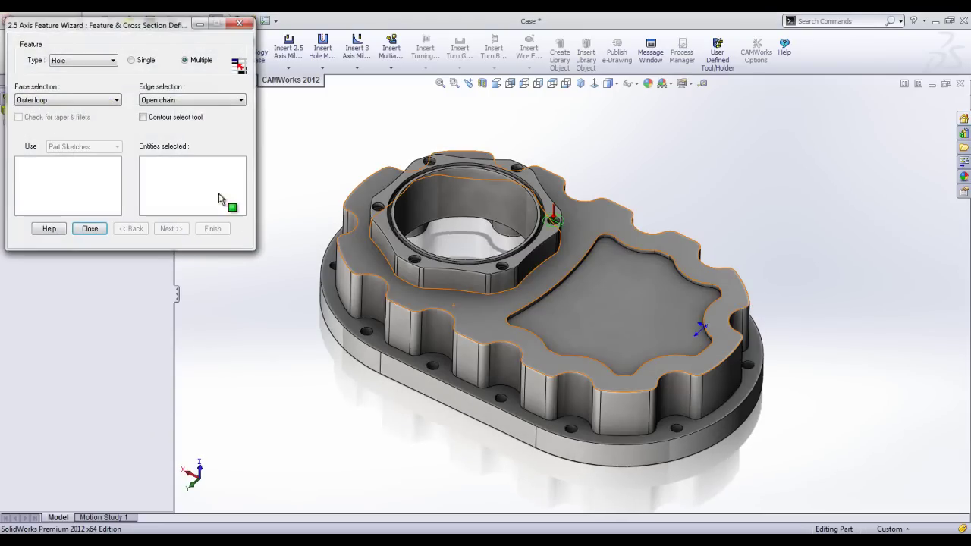
left_click(438, 178)
left_click(170, 229)
Assign the cadcamstuff special hole strategy, end the hole at the rib face around the bore on the underside, and finish the feature
left_click(135, 127)
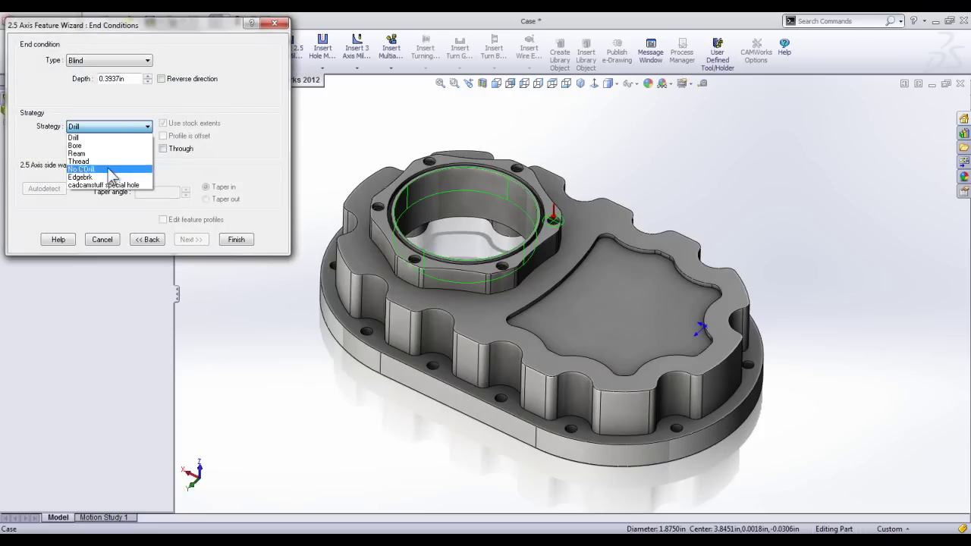
left_click(117, 191)
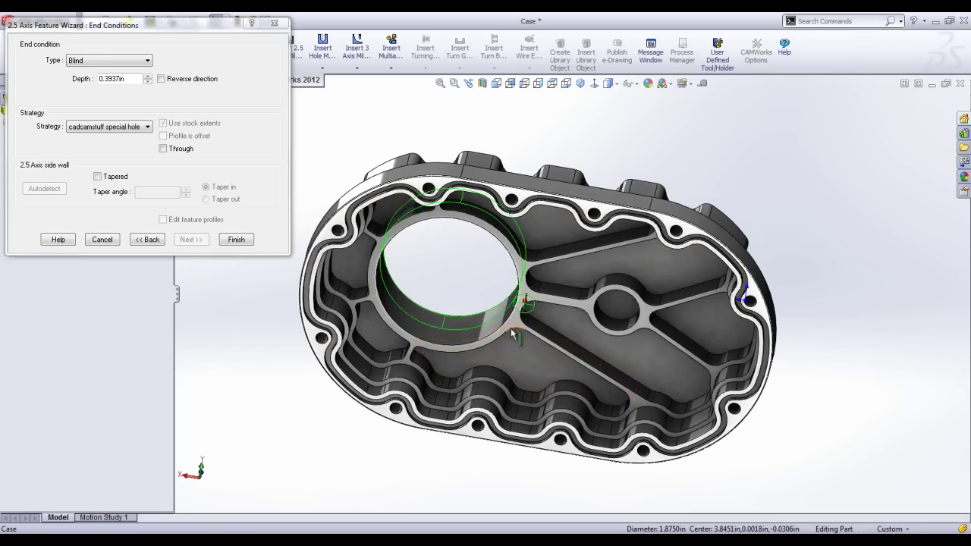
left_click(510, 325)
middle_click_drag(510, 326, 322, 338)
left_click(237, 239)
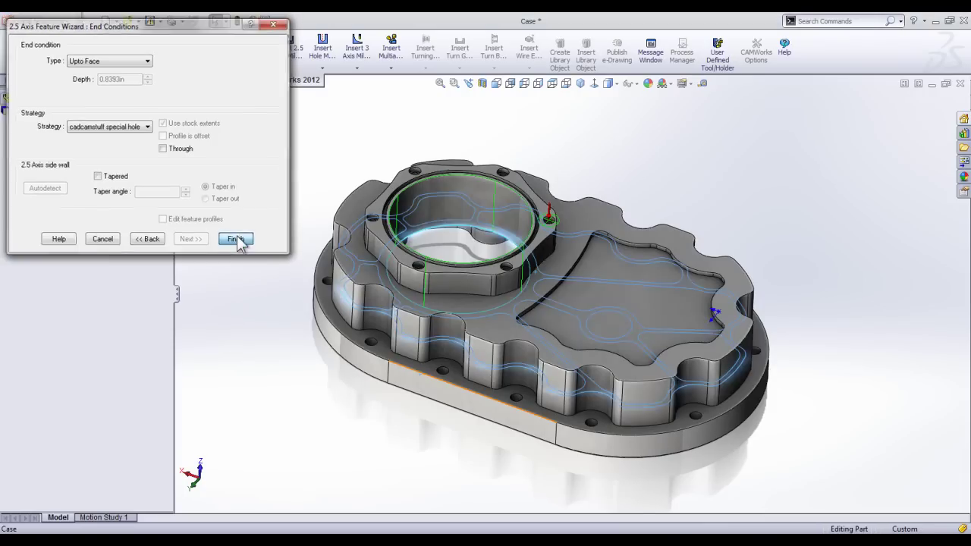
left_click(89, 228)
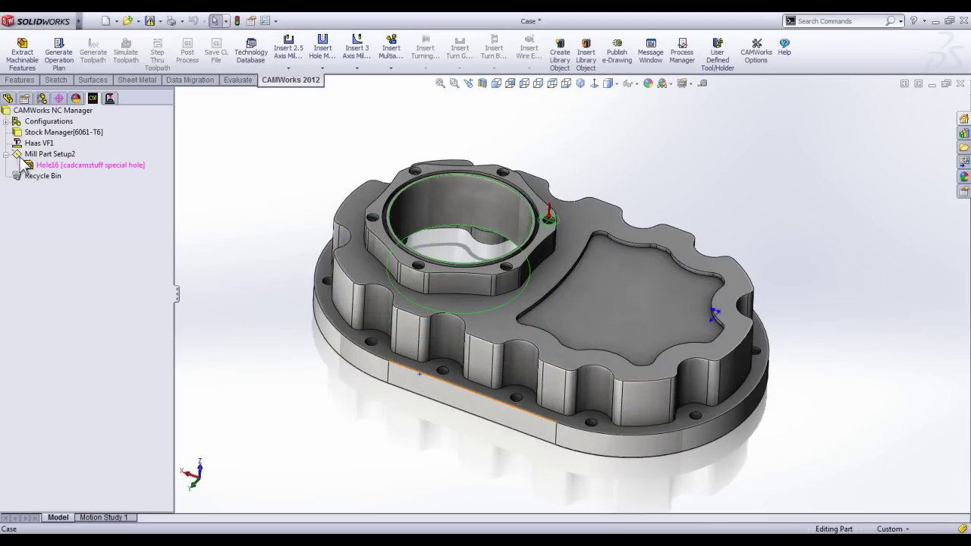
Generate the operation plan for the new special-hole feature and the toolpaths for Mill Part Setup2
right_click(89, 167)
left_click(128, 188)
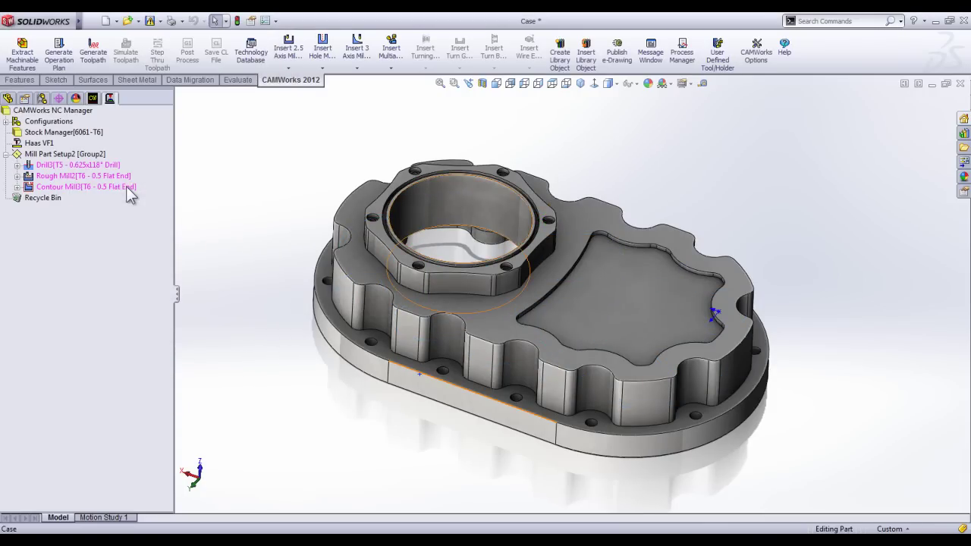
right_click(91, 154)
left_click(140, 179)
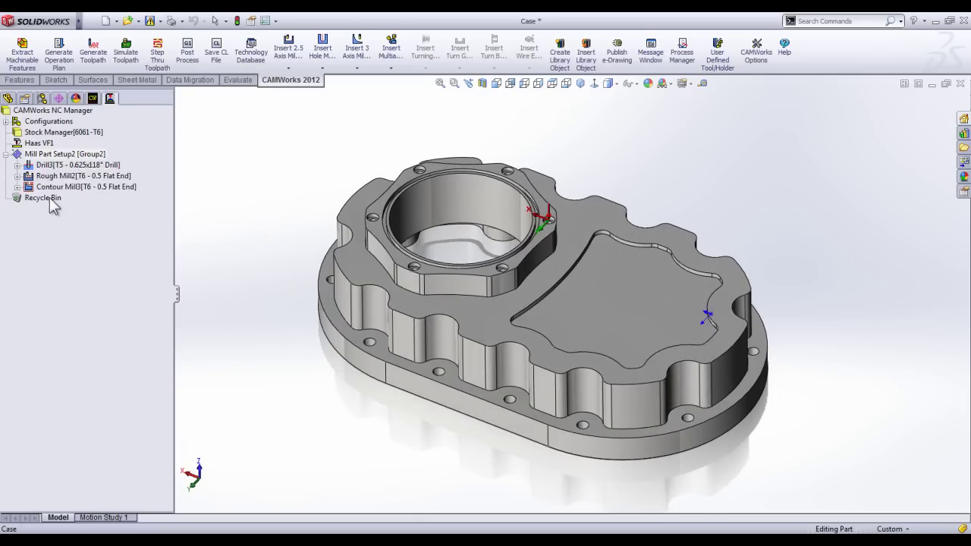
Simulate the toolpaths by Next Tool to check the drilling and milling of the bore
left_click(123, 56)
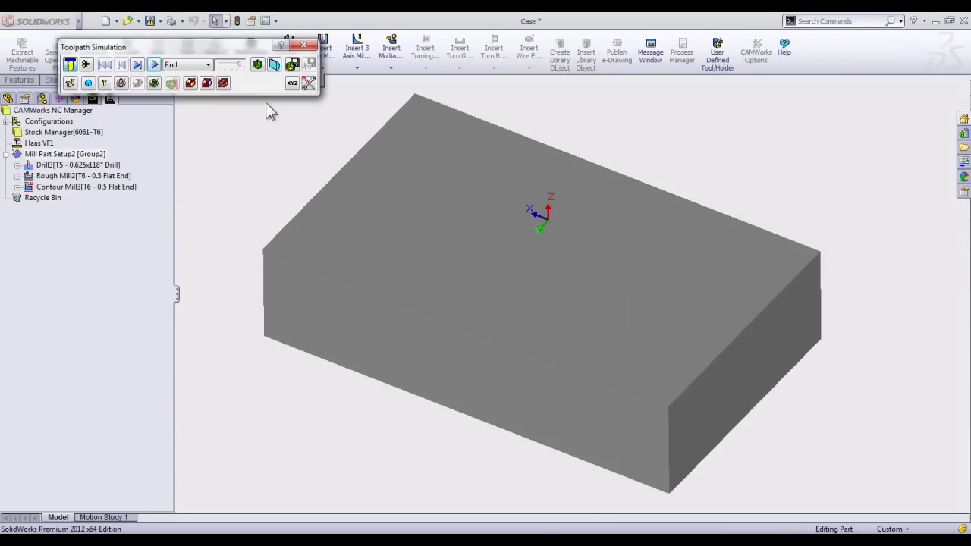
left_click(168, 65)
left_click(182, 97)
left_click(155, 65)
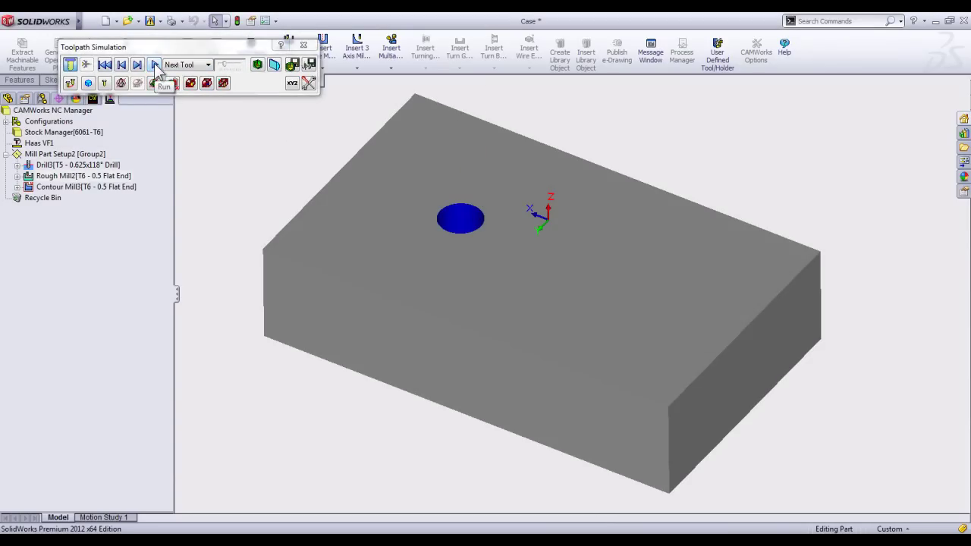
left_click(154, 65)
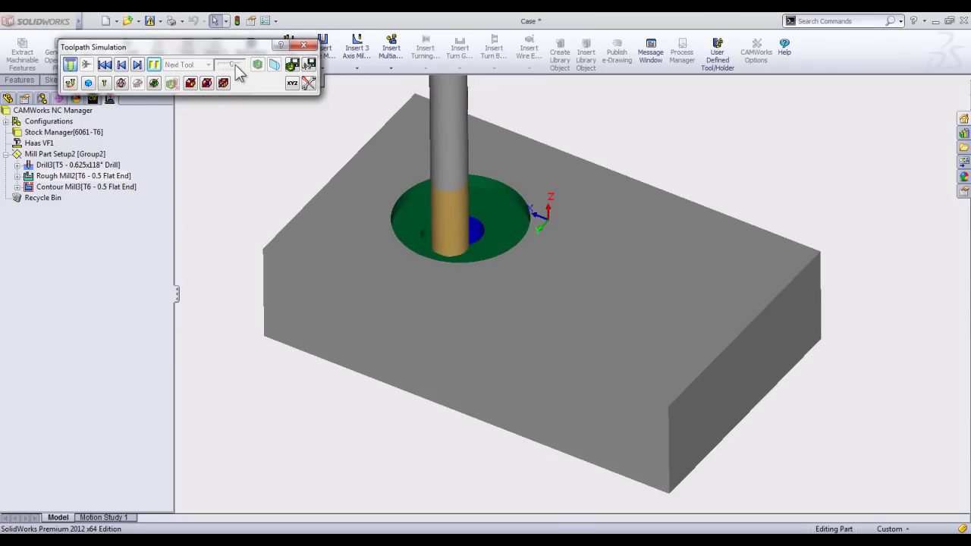
key("alt+Tab")
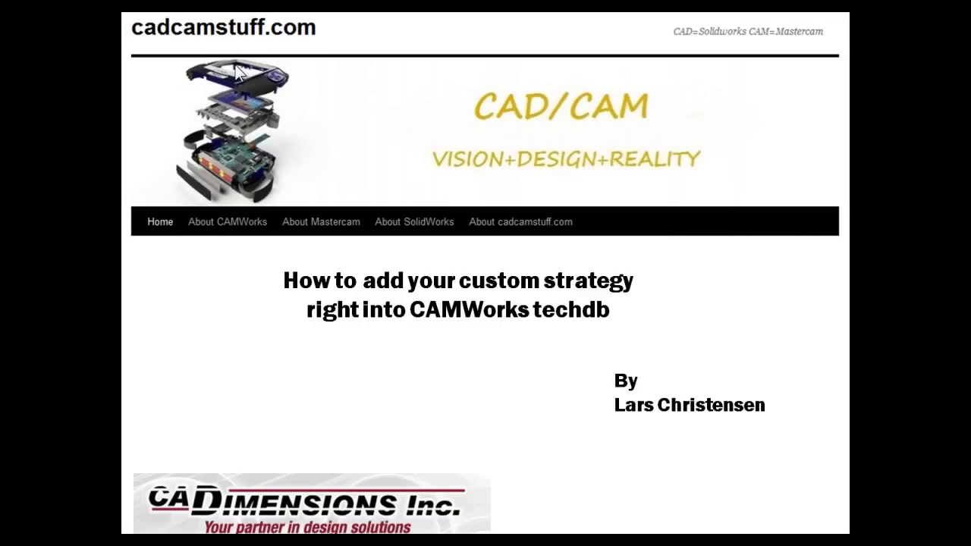
key("Right")
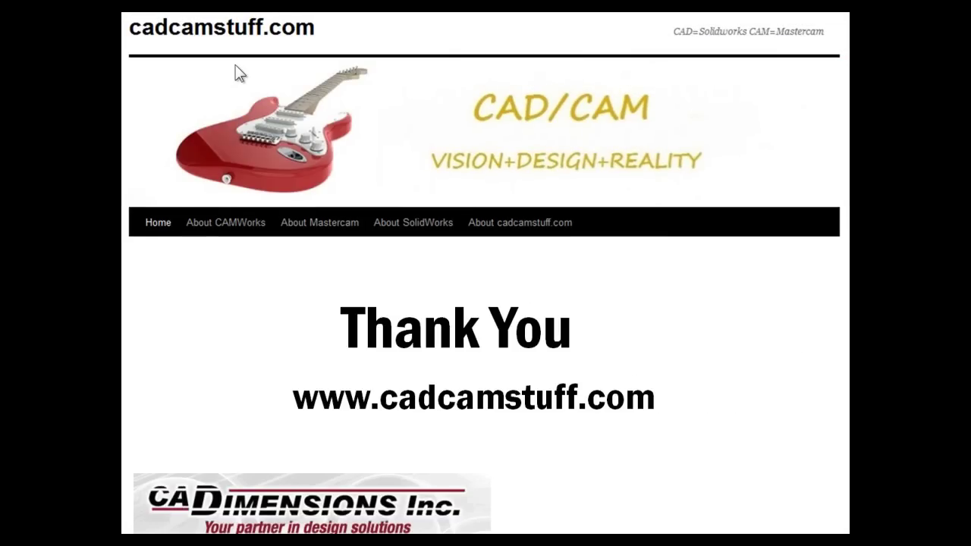